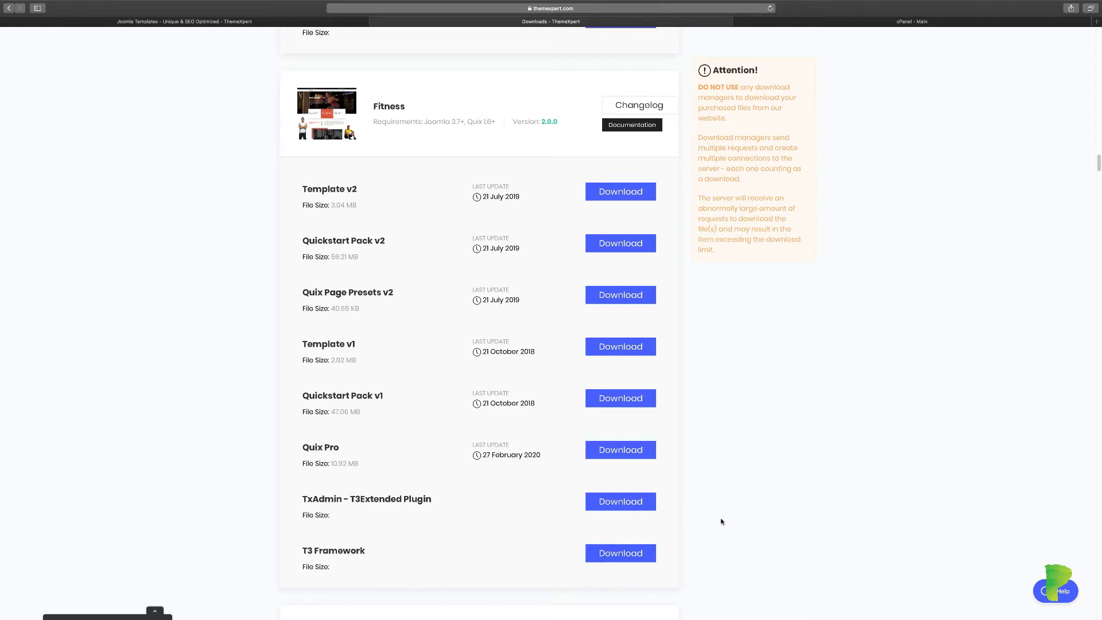
# - Switch to cPanel, search its functions for "mys" and open MySQL Databases
pyautogui.click(892, 23)
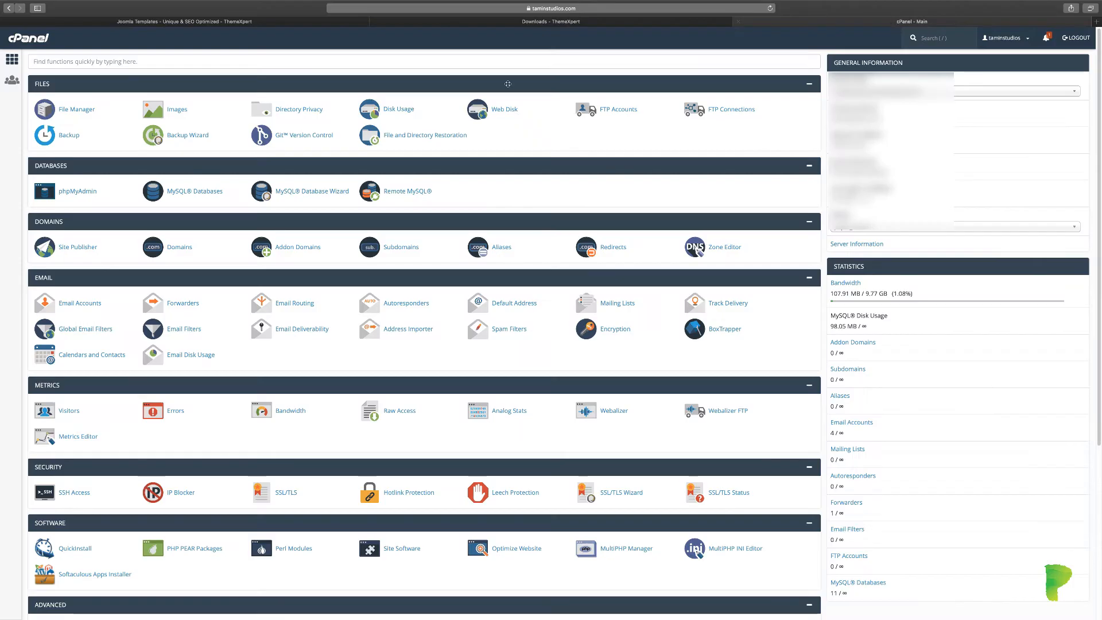
pyautogui.click(167, 65)
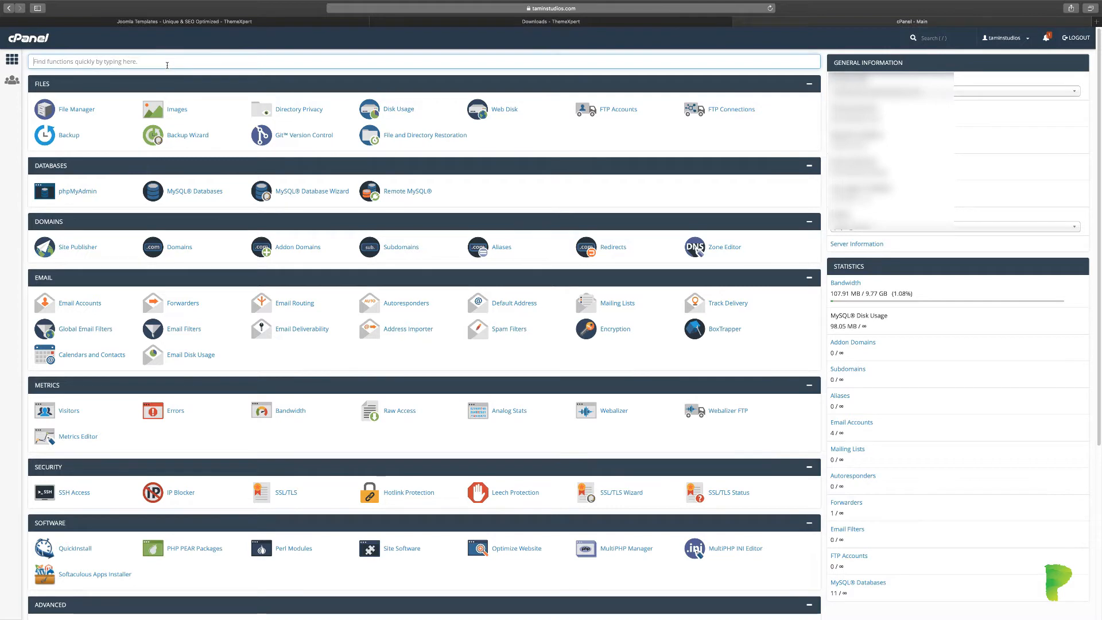
pyautogui.write('m')
pyautogui.press('BackSpace')
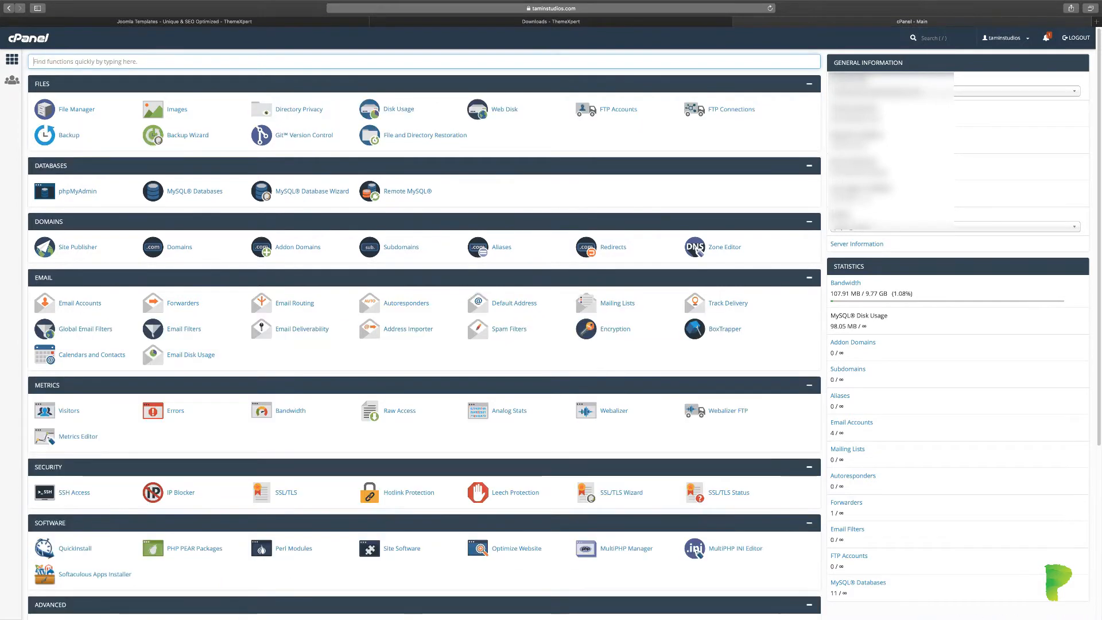
pyautogui.write('mys')
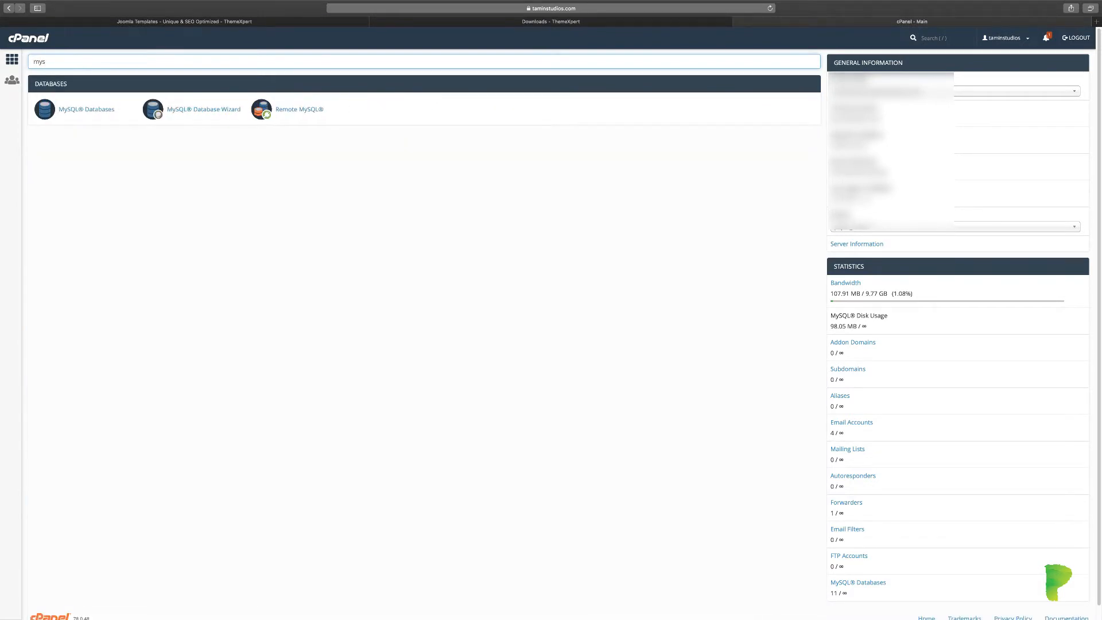
pyautogui.click(94, 113)
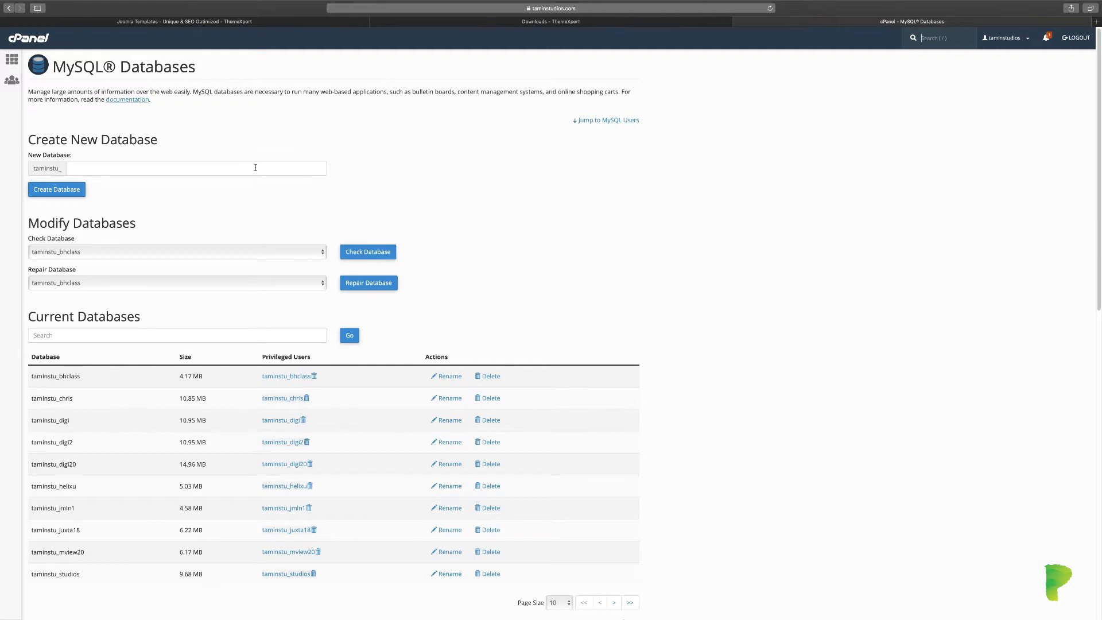
# - Create a new MySQL database named quix after the account prefix and return to the databases overview
pyautogui.click(255, 167)
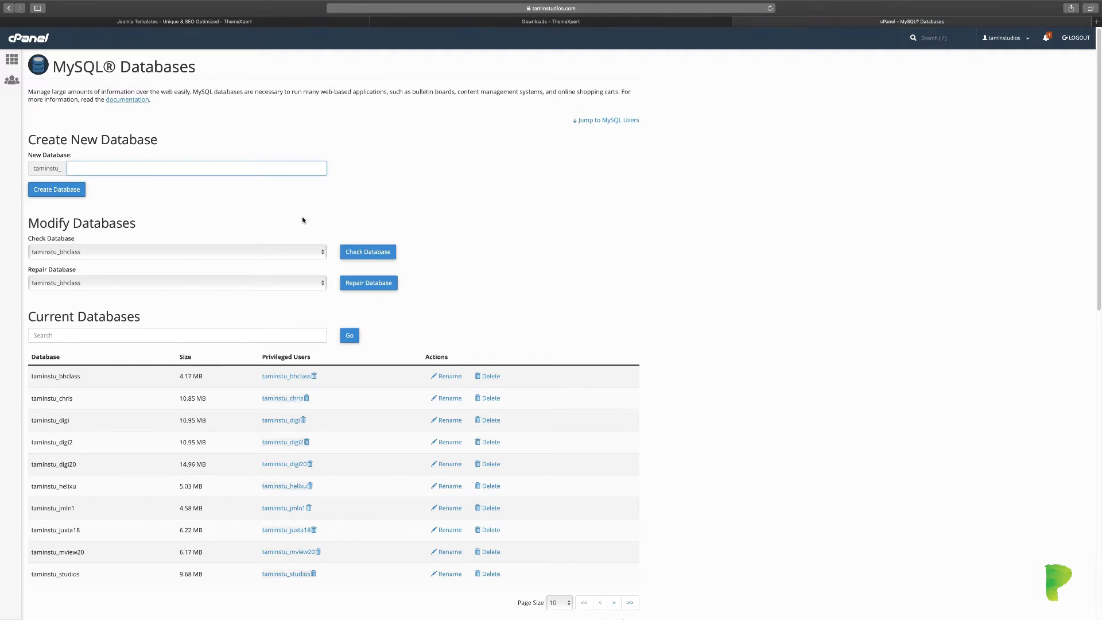
pyautogui.write('quix')
pyautogui.click(69, 191)
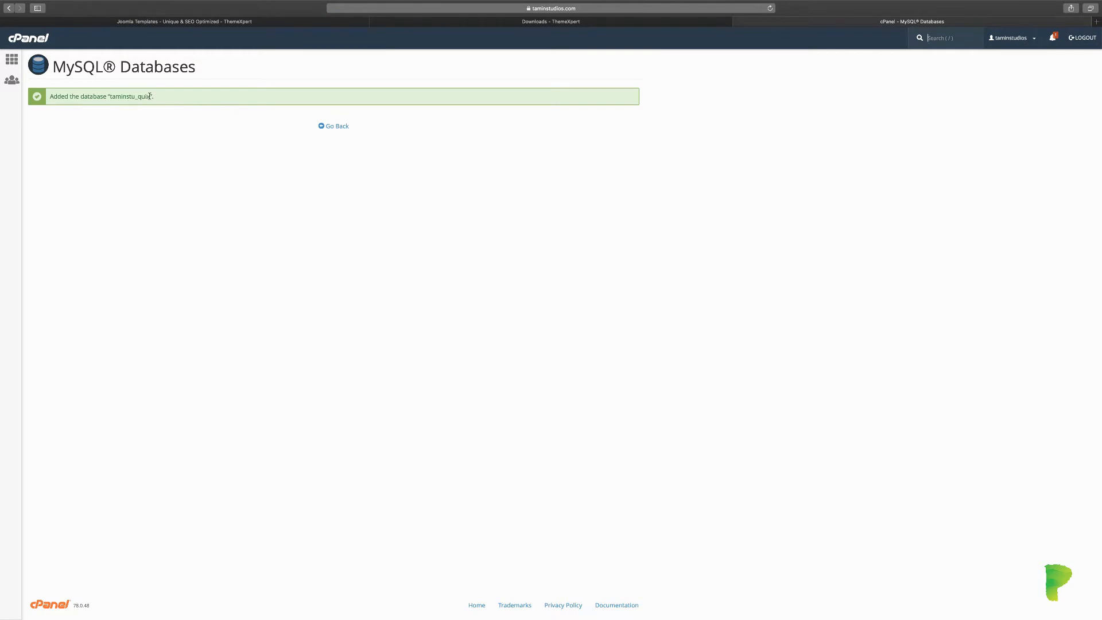
pyautogui.click(343, 129)
# - Create a MySQL user named quix after the account prefix, filling both password fields with the browser's suggested strong password
pyautogui.scroll(-5, 339, 361)
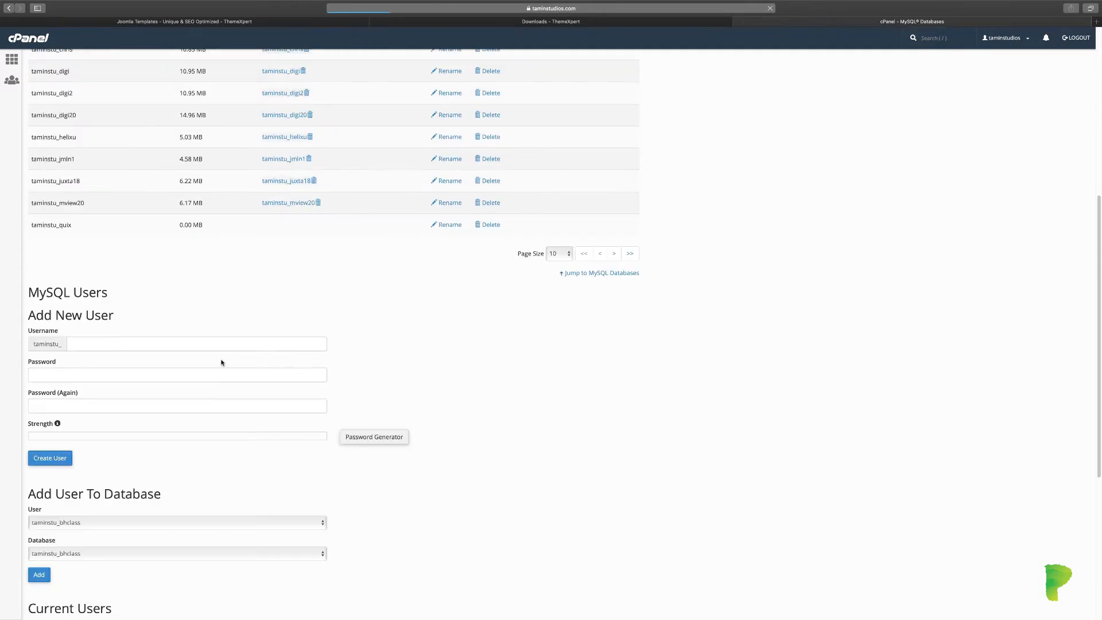
pyautogui.click(186, 347)
pyautogui.write('quiz')
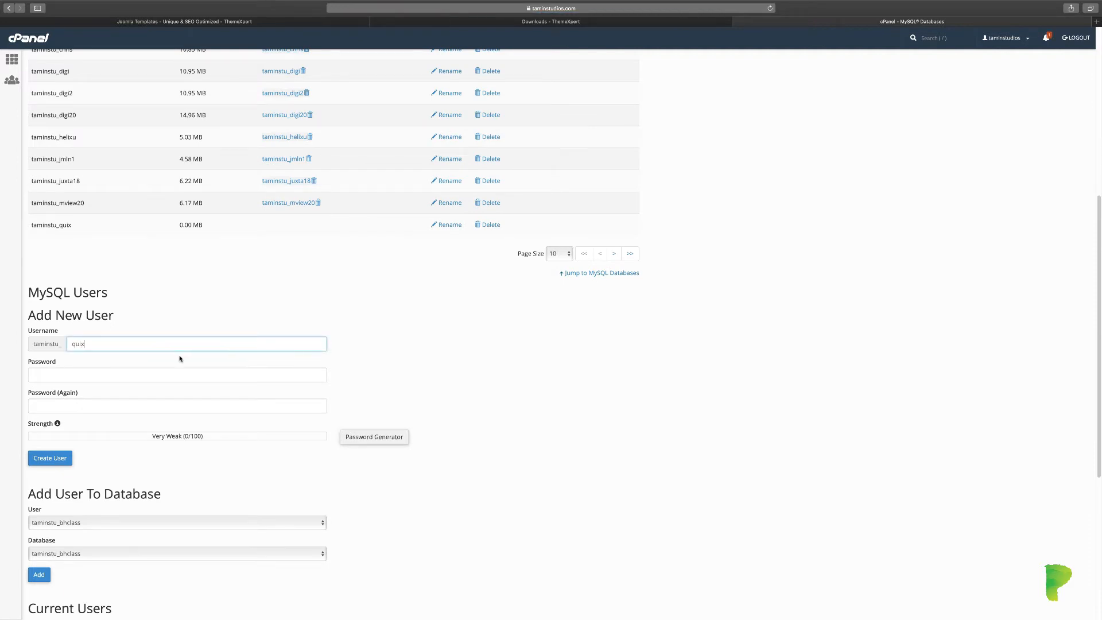
pyautogui.click(163, 376)
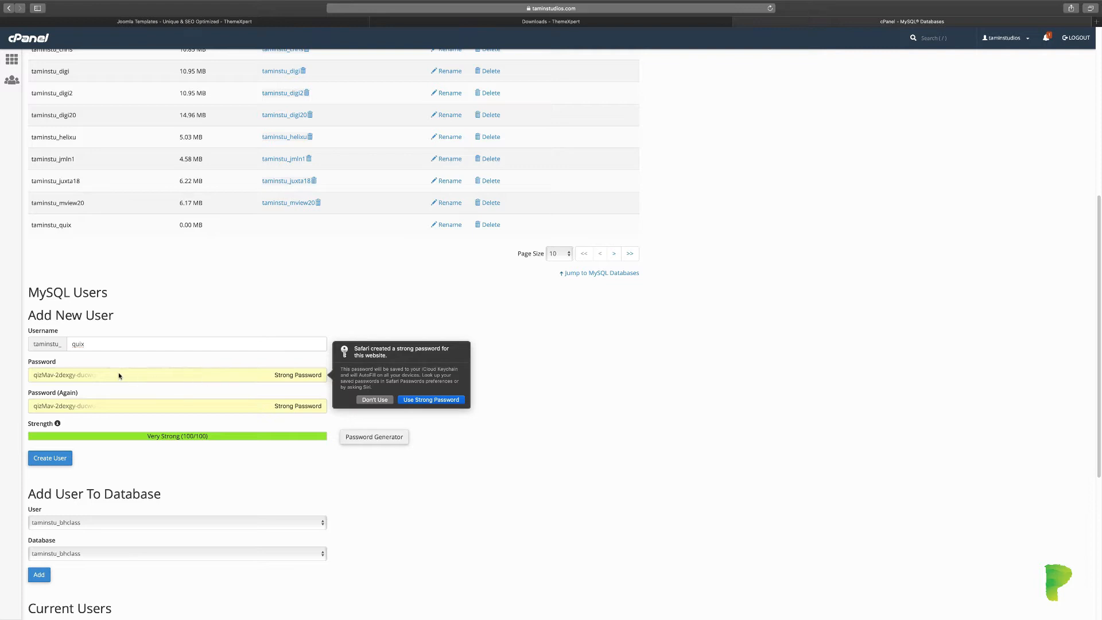
pyautogui.click(172, 378)
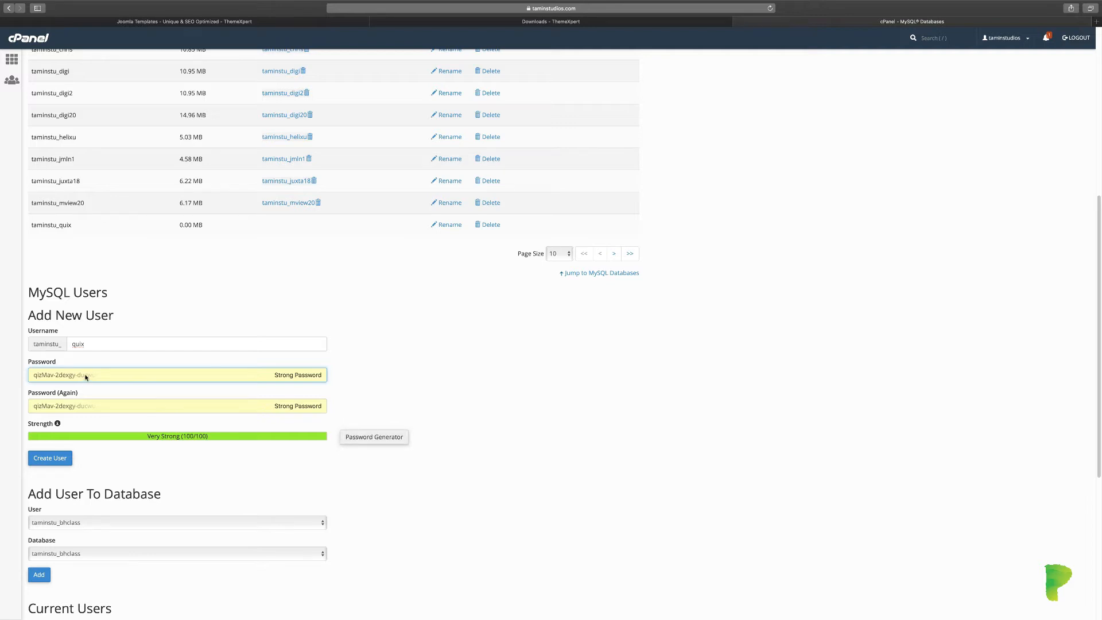
pyautogui.scroll(-1, 91, 411)
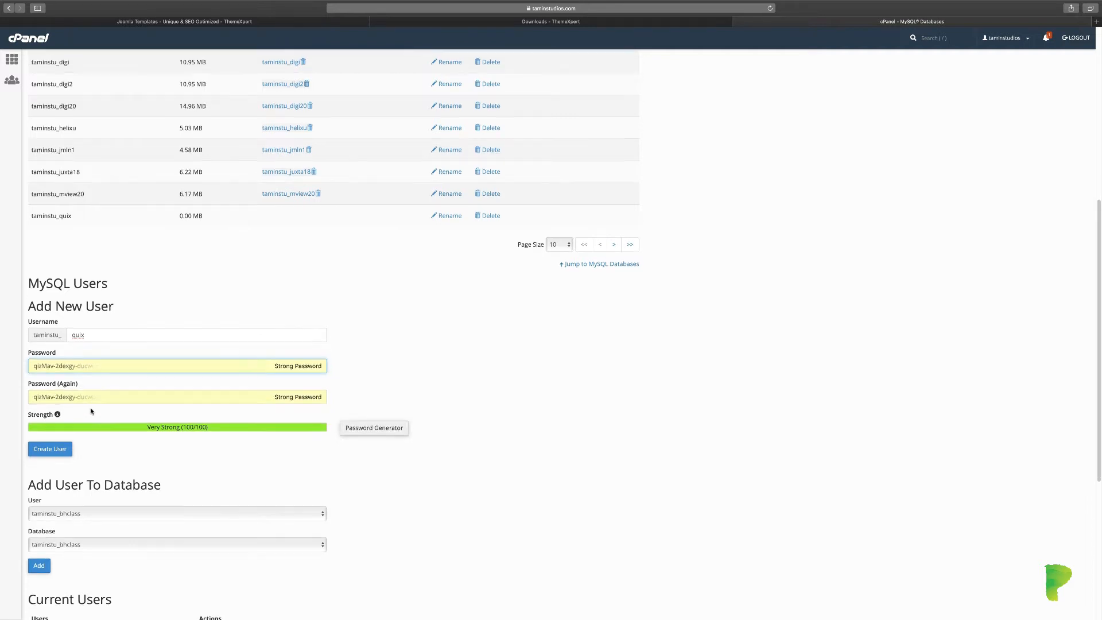
pyautogui.click(57, 453)
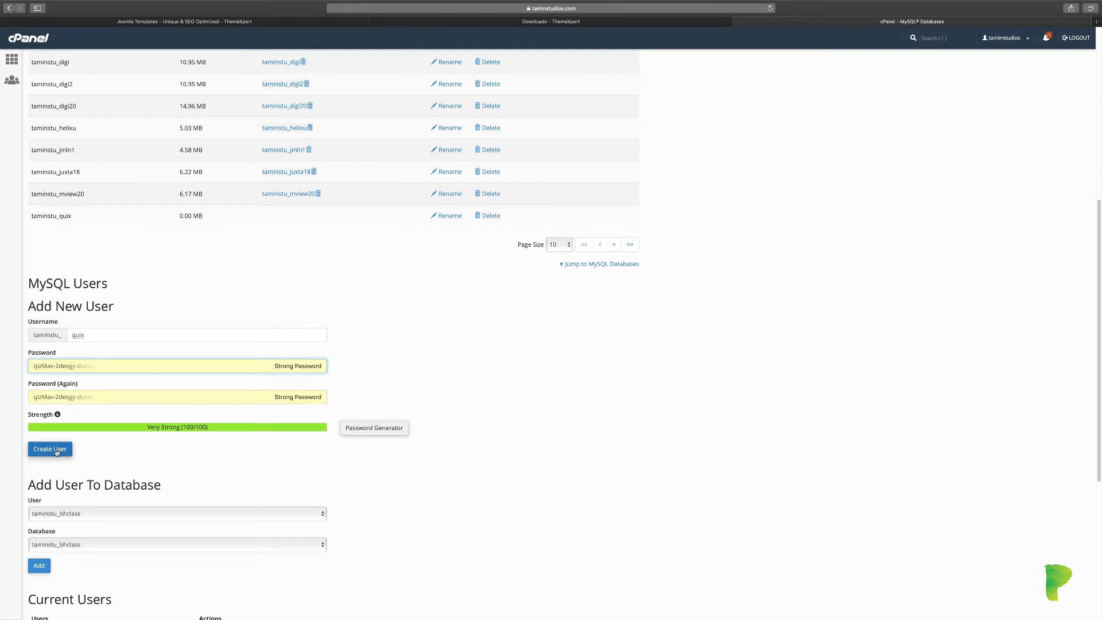
pyautogui.click(92, 333)
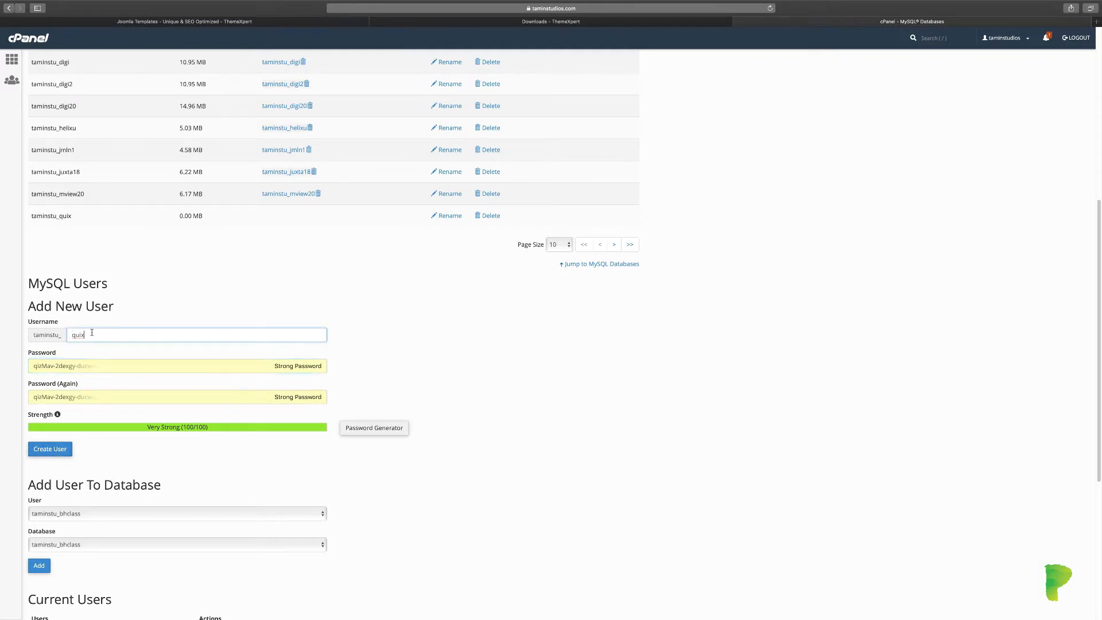
pyautogui.click(508, 434)
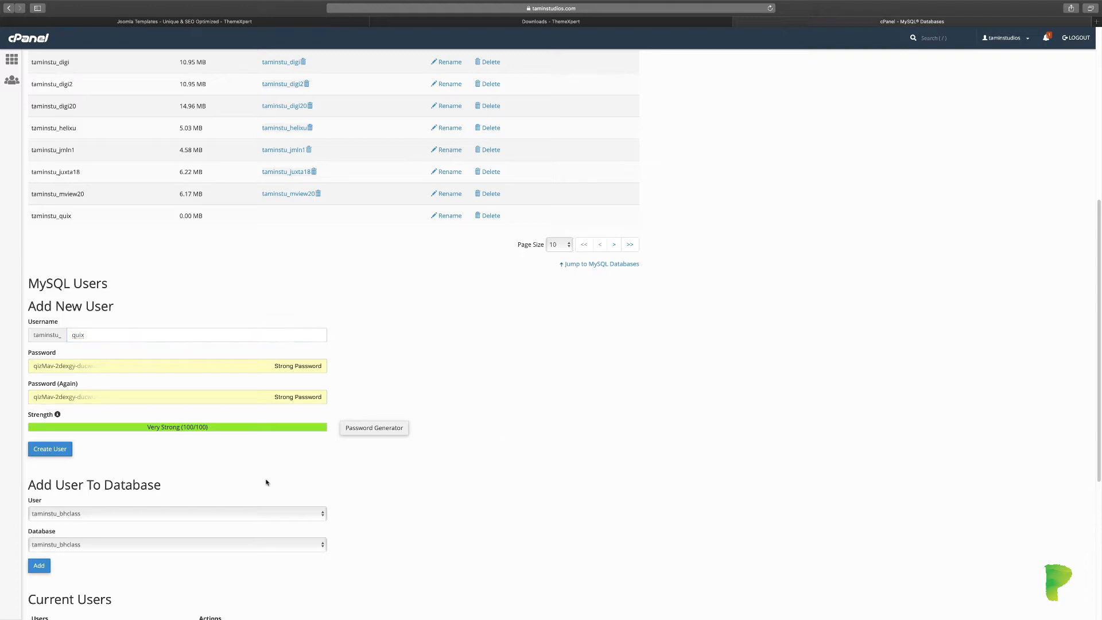
pyautogui.click(51, 449)
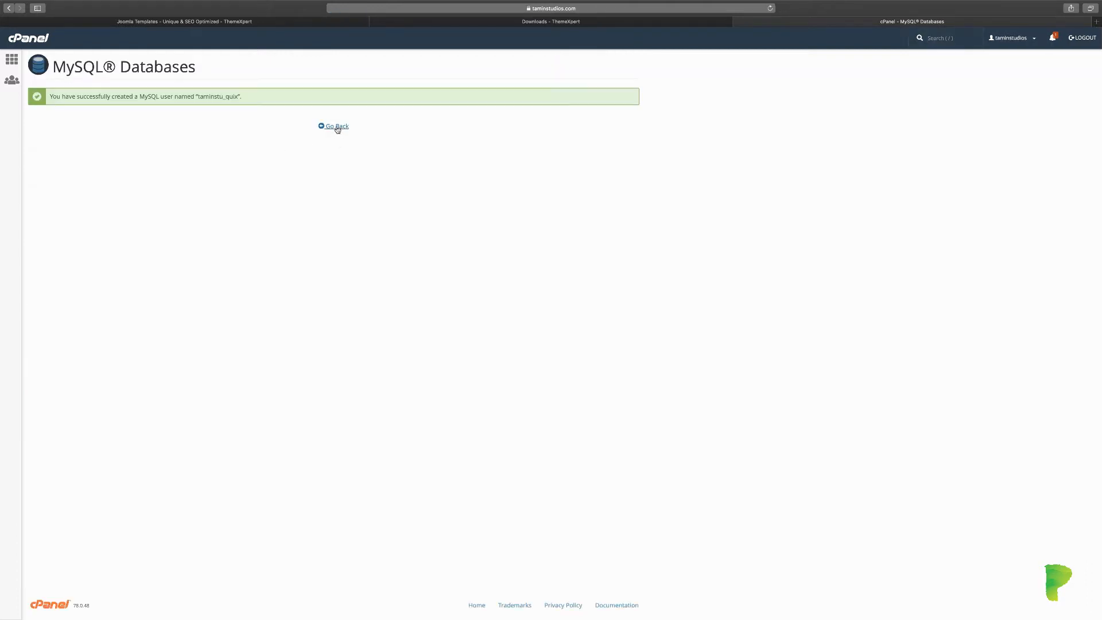
pyautogui.click(337, 128)
# - Add the quix user to the quix database and grant it ALL PRIVILEGES
pyautogui.scroll(-5, 396, 362)
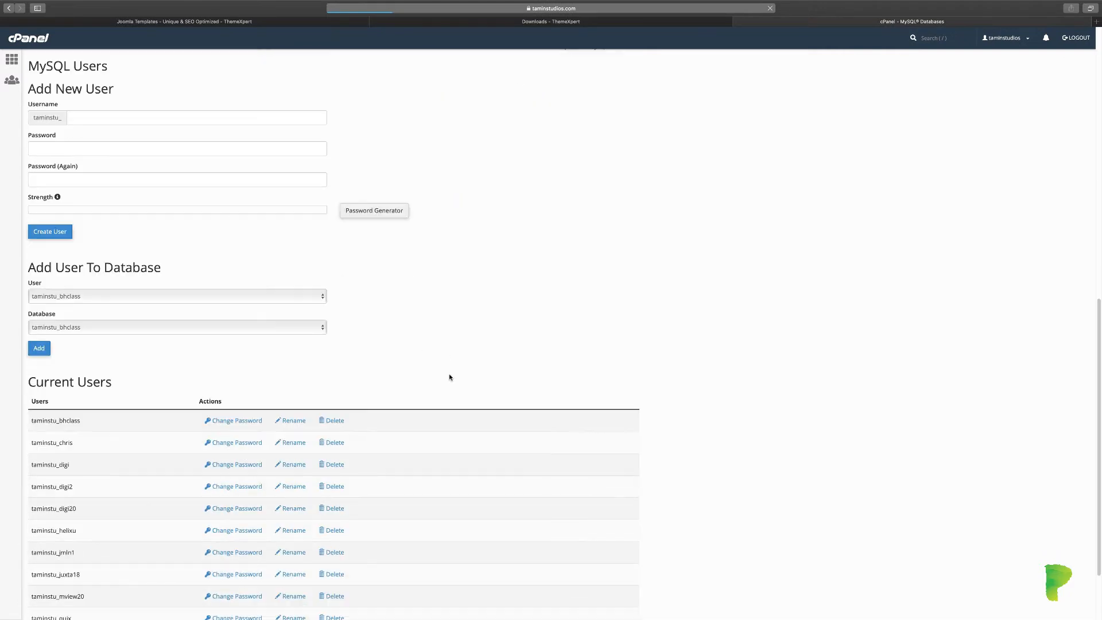
pyautogui.click(108, 298)
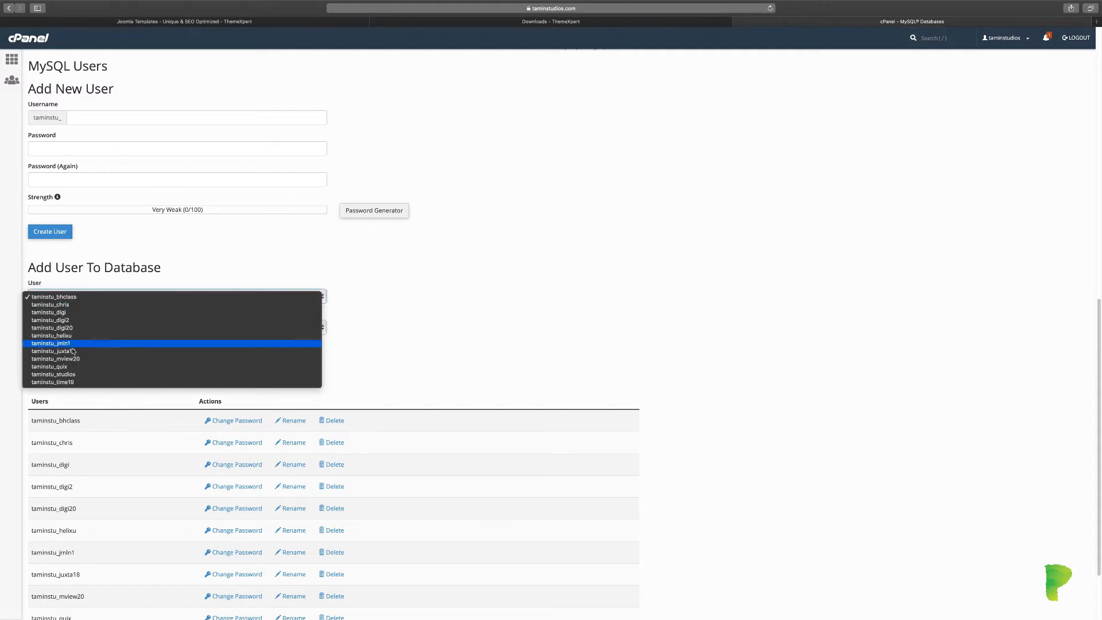
pyautogui.click(87, 366)
pyautogui.click(89, 325)
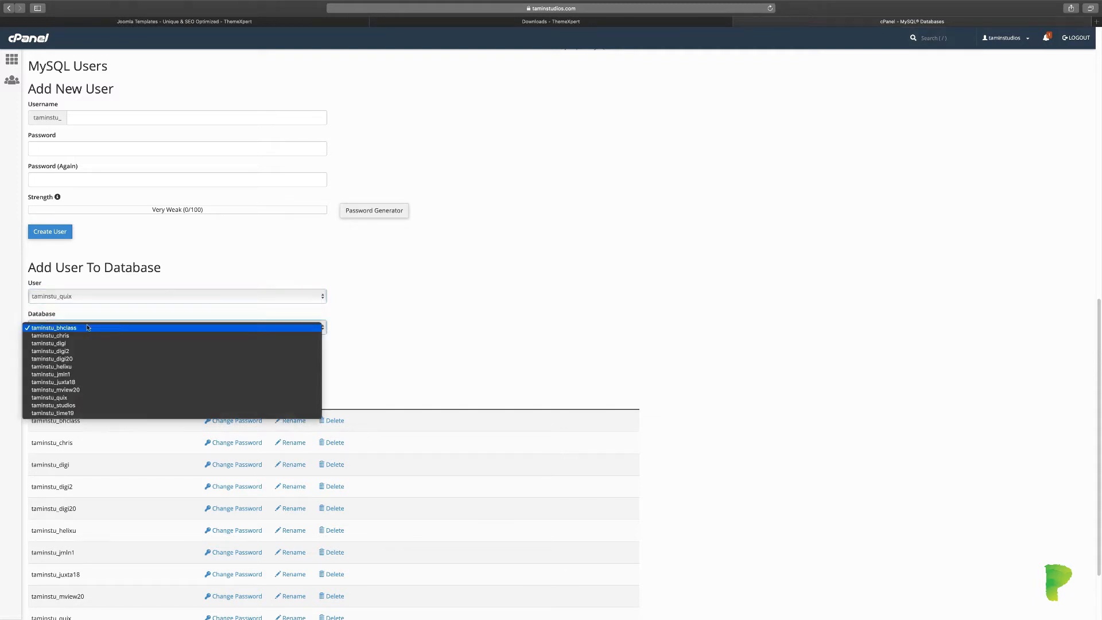
pyautogui.click(88, 388)
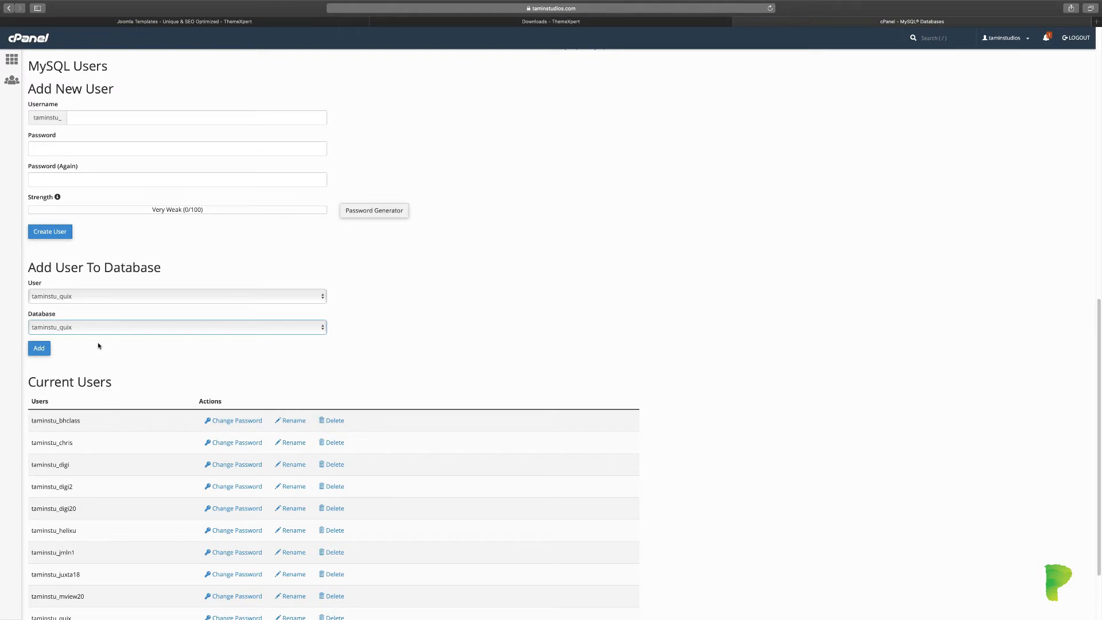
pyautogui.click(40, 349)
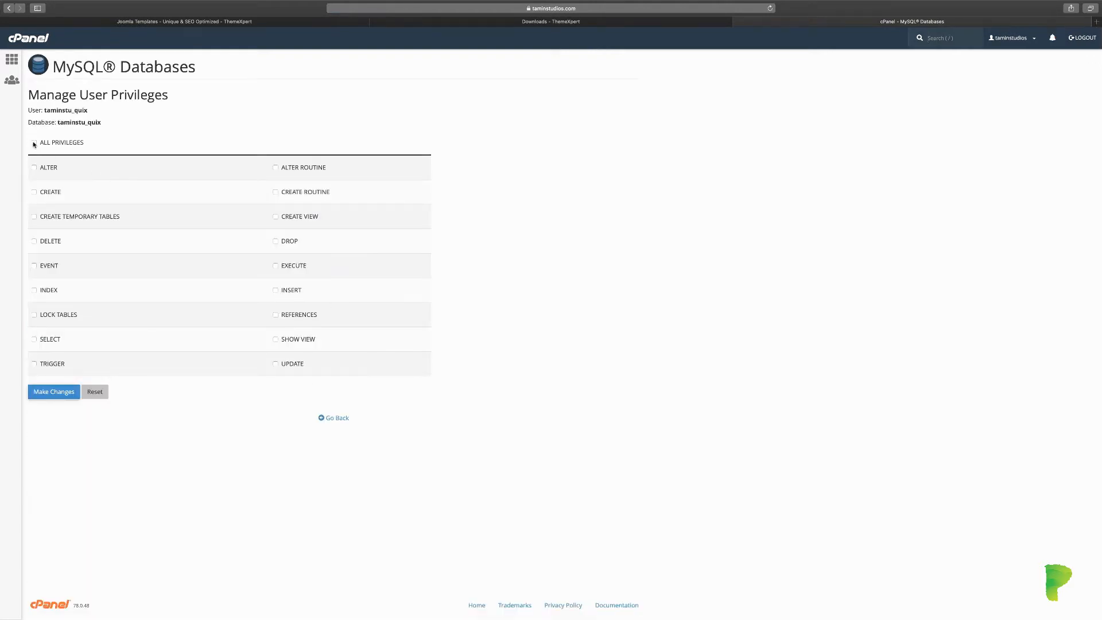
pyautogui.click(34, 144)
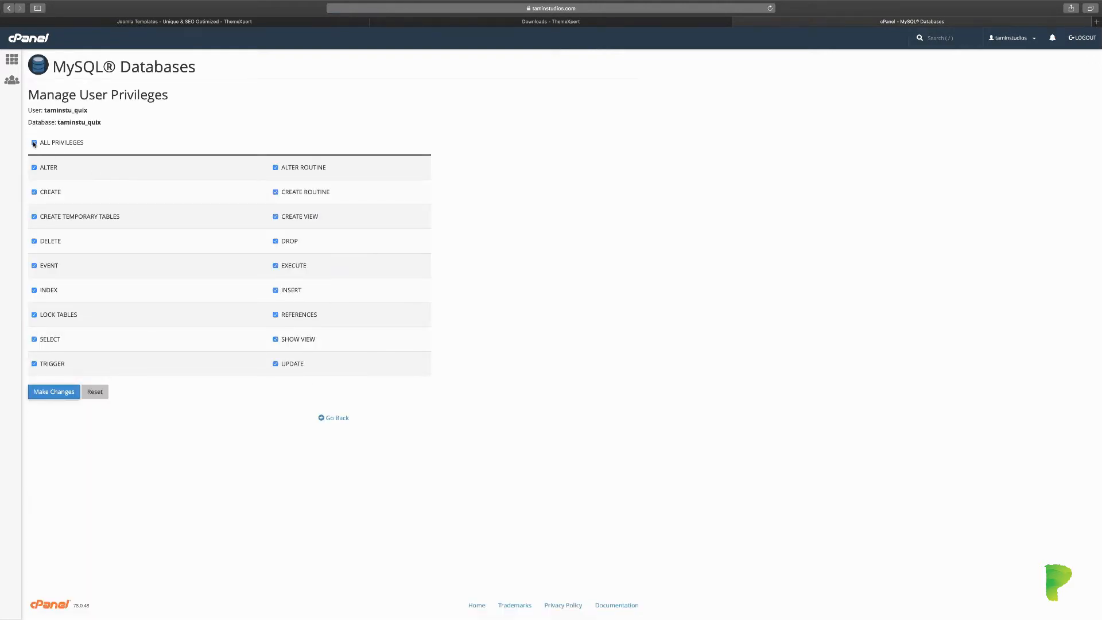
pyautogui.click(58, 393)
# - Open the File Manager and create a folder named quix inside public_html
pyautogui.click(12, 59)
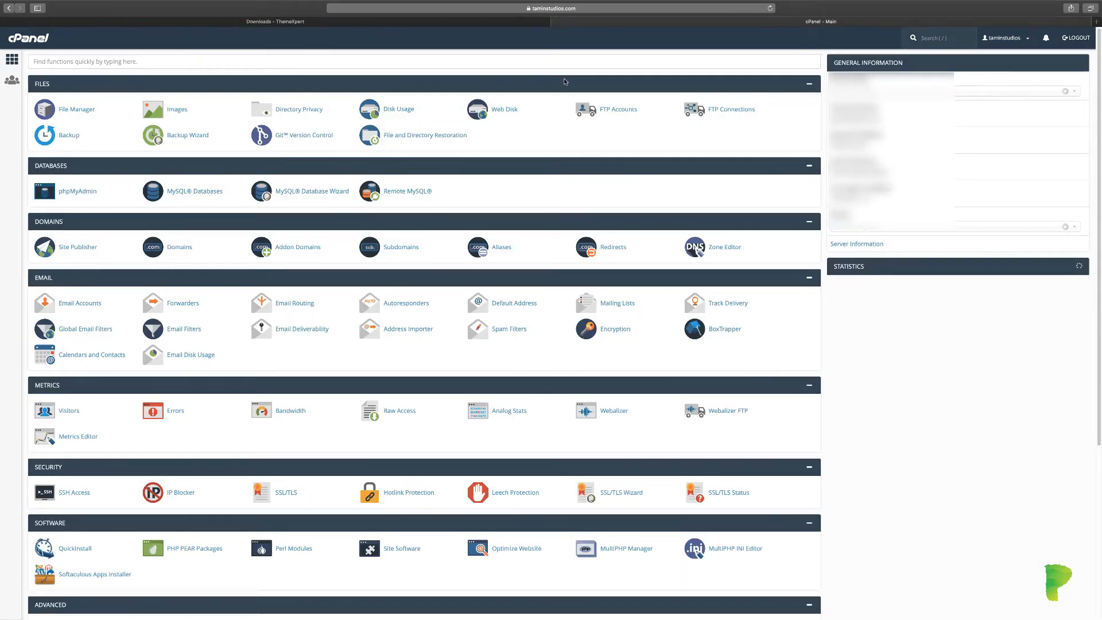
pyautogui.click(77, 109)
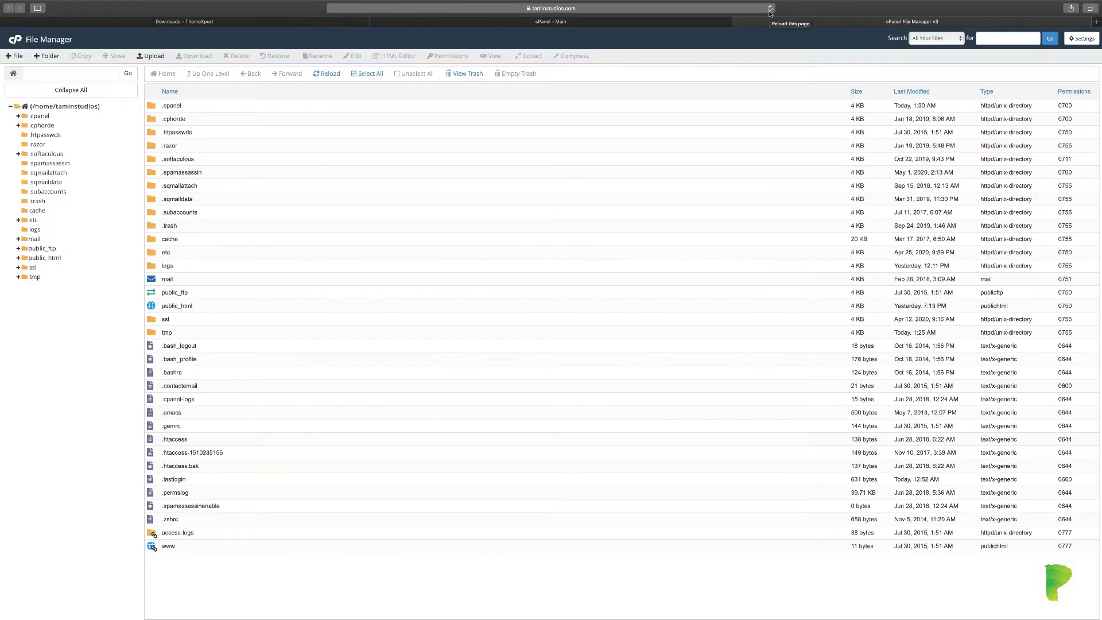
pyautogui.click(45, 259)
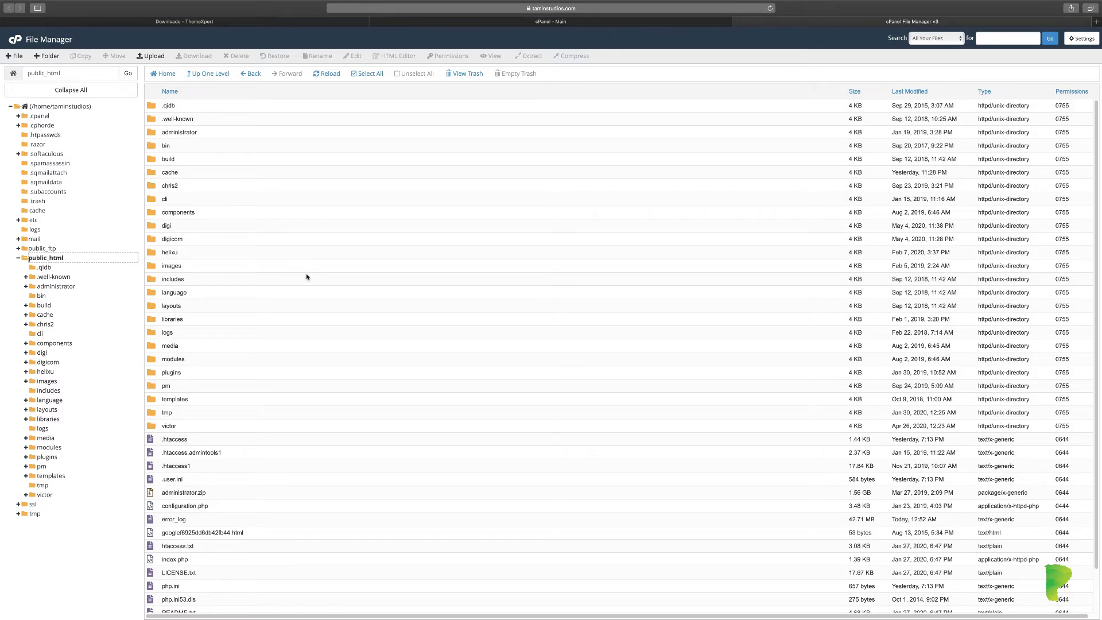
pyautogui.click(49, 56)
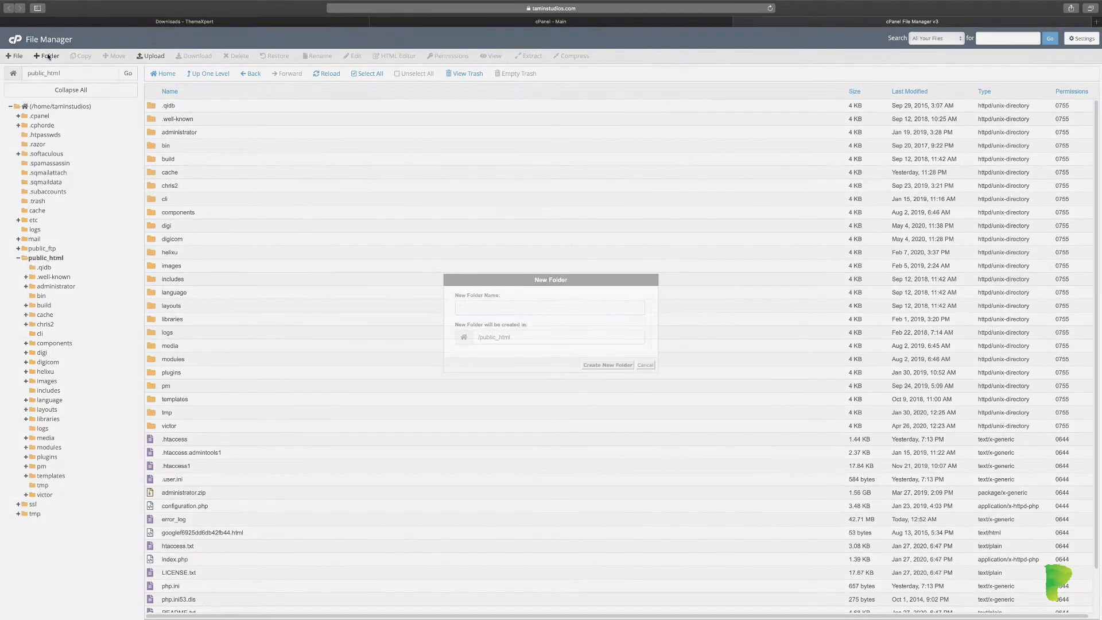
pyautogui.write('qu')
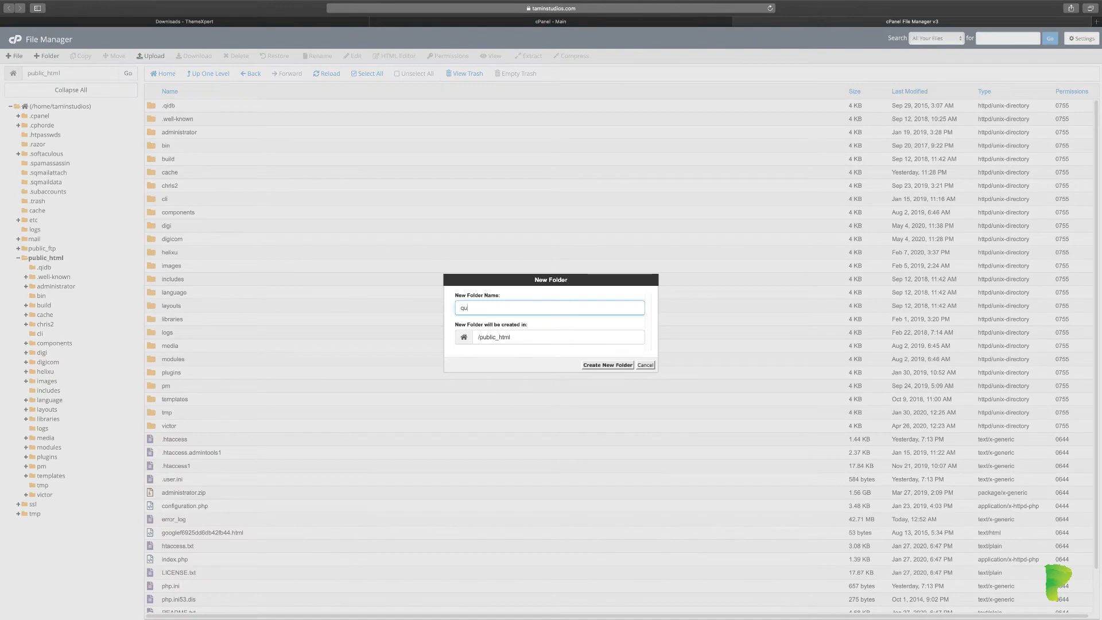
pyautogui.write('ix')
pyautogui.click(613, 364)
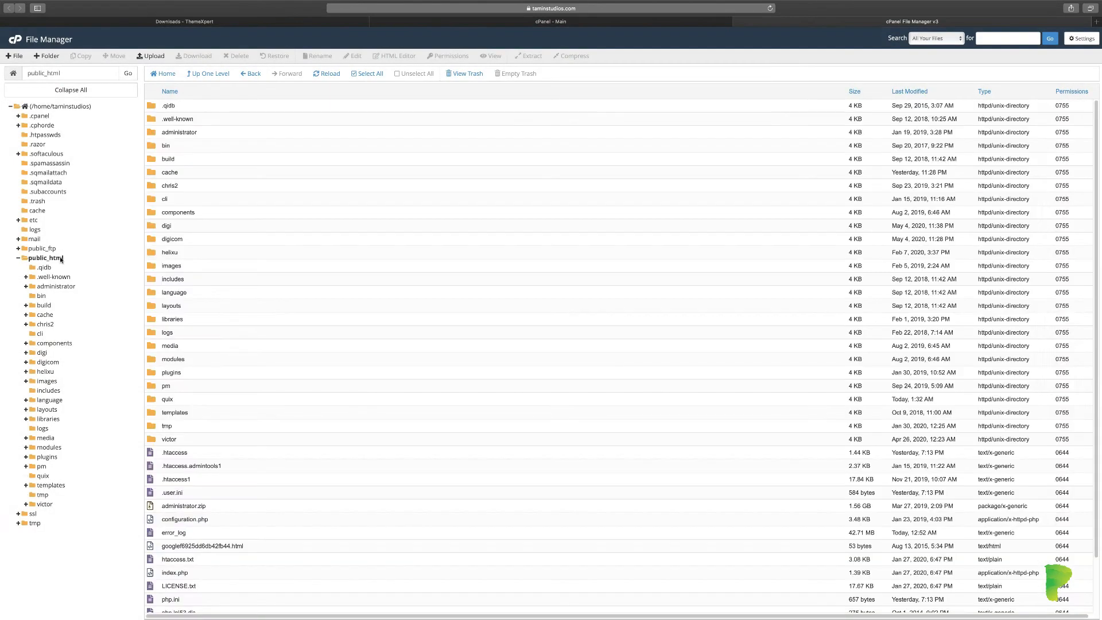
# - Upload tx_fitness_quickstart.zip into the public_html/quix folder and return to the folder's file list
pyautogui.doubleClick(188, 402)
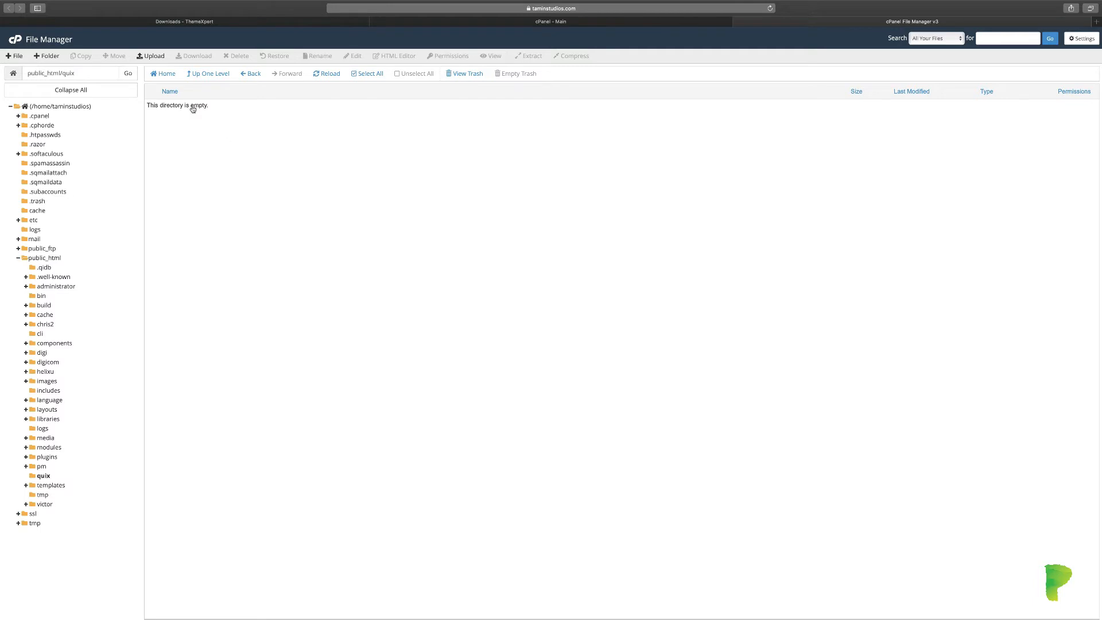
pyautogui.click(152, 55)
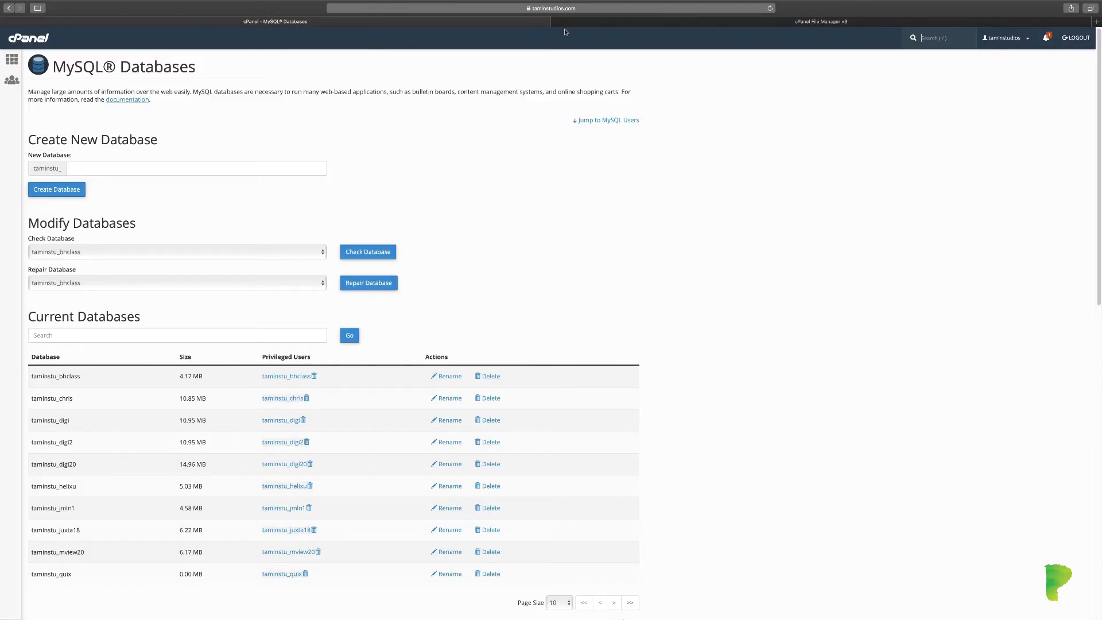
pyautogui.click(617, 23)
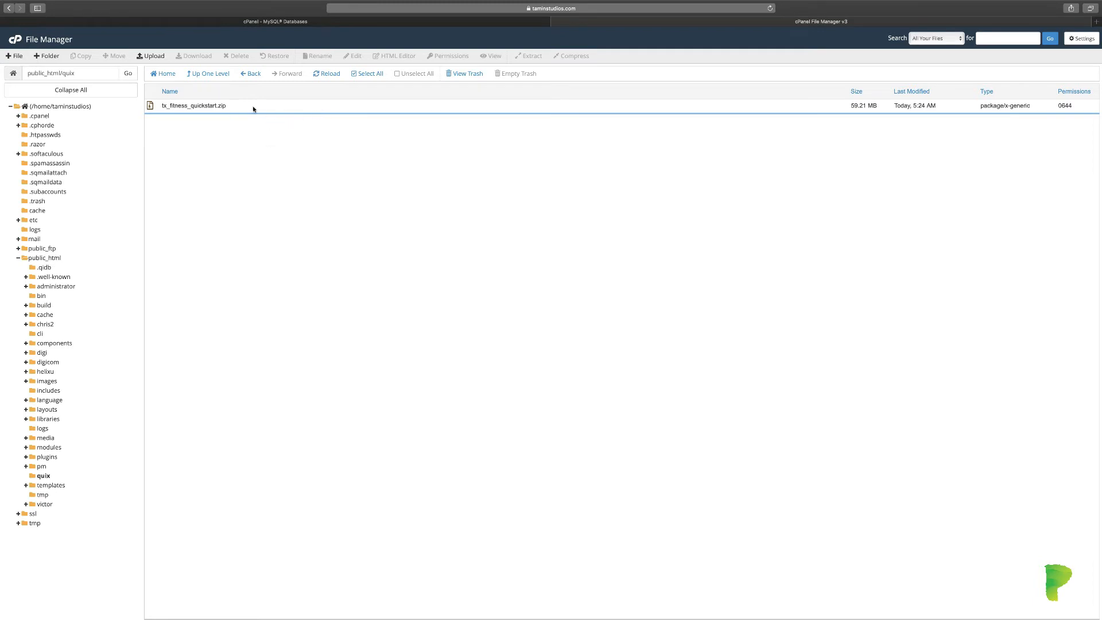
# - Extract tx_fitness_quickstart.zip into /public_html/quix and dismiss the extraction results
pyautogui.click(194, 107)
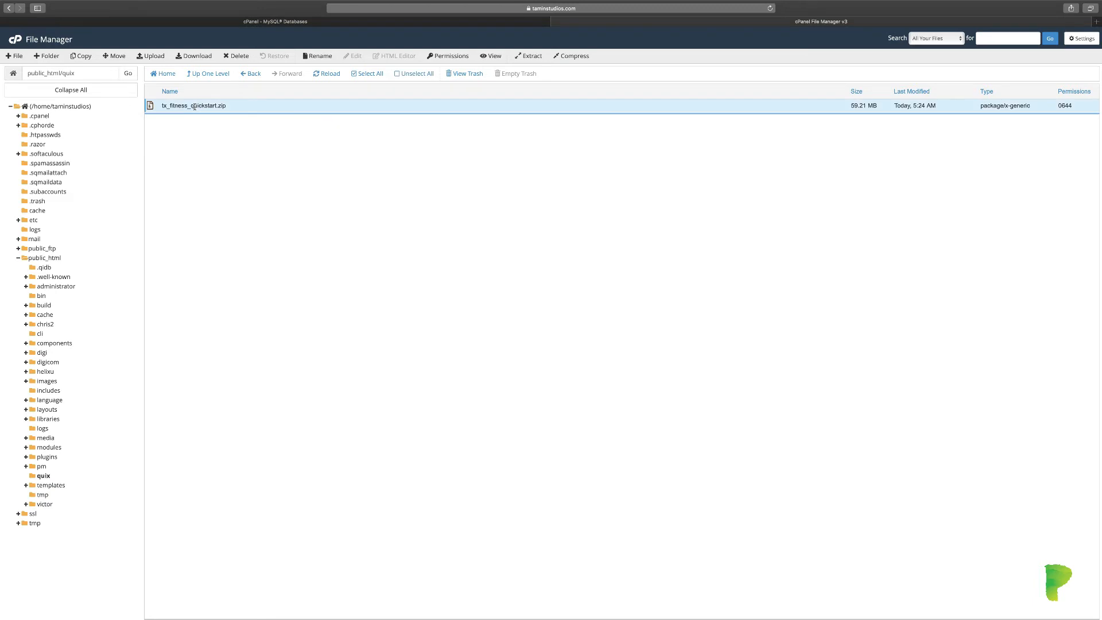
pyautogui.click(533, 58)
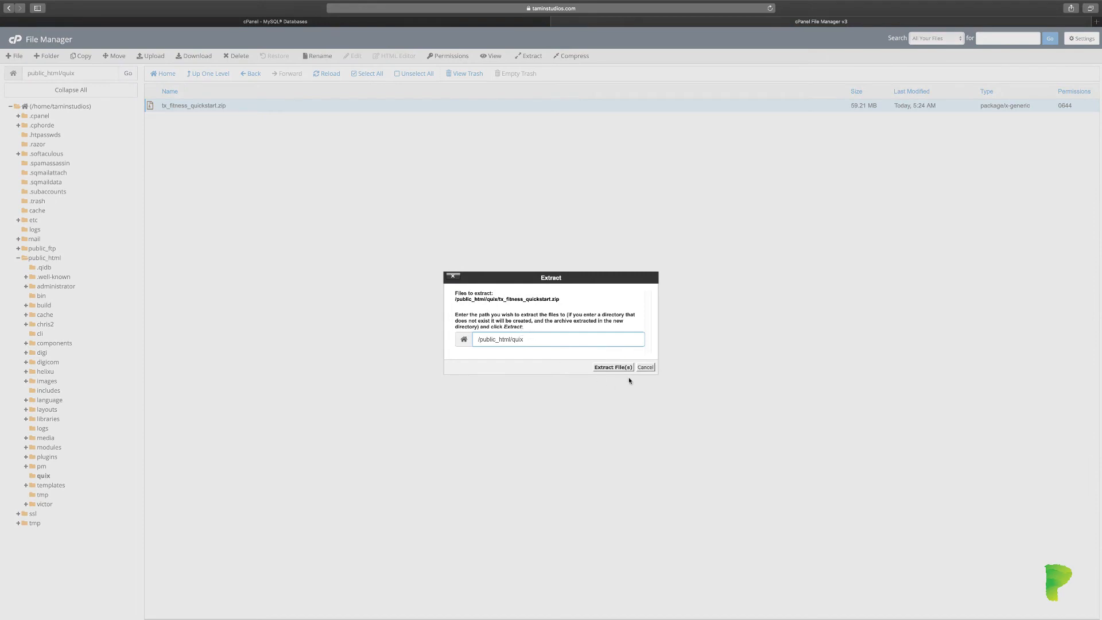
pyautogui.click(613, 367)
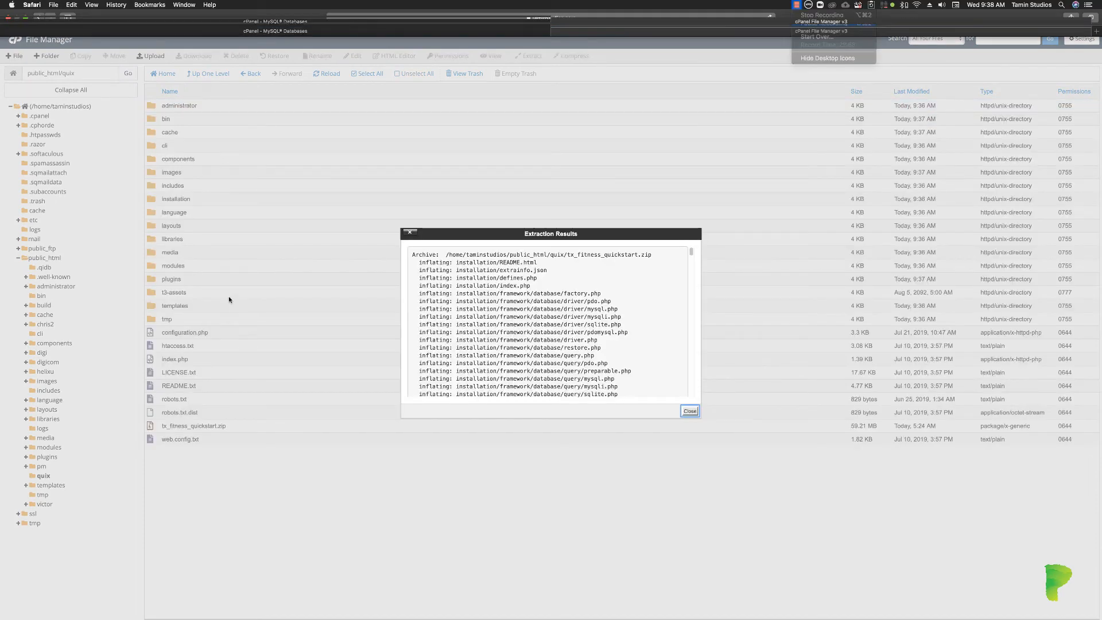
pyautogui.click(689, 412)
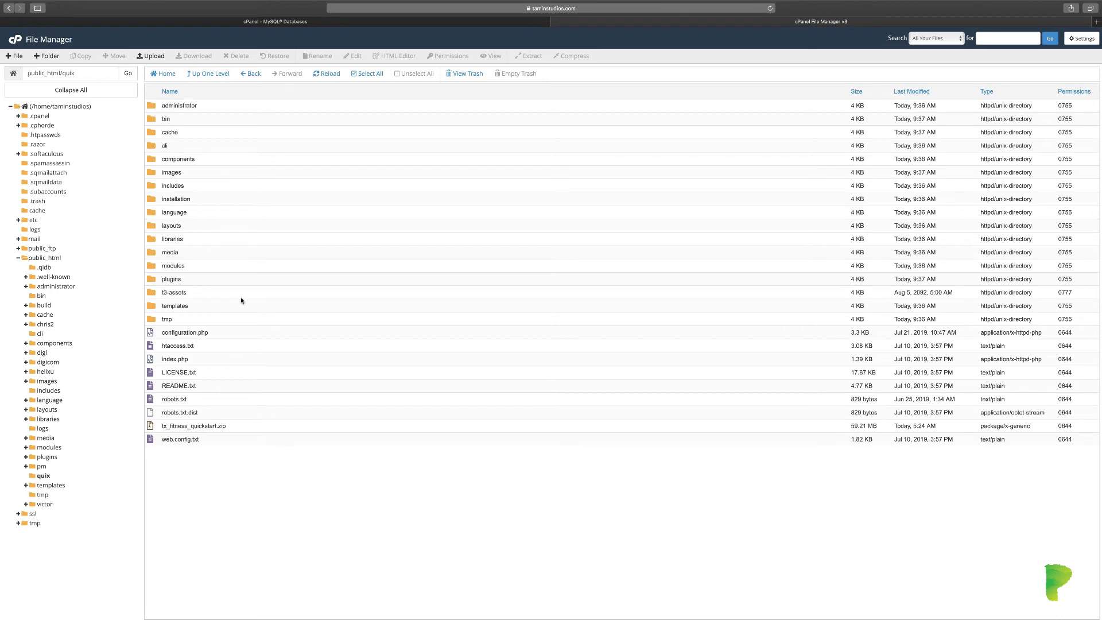
pyautogui.click(215, 348)
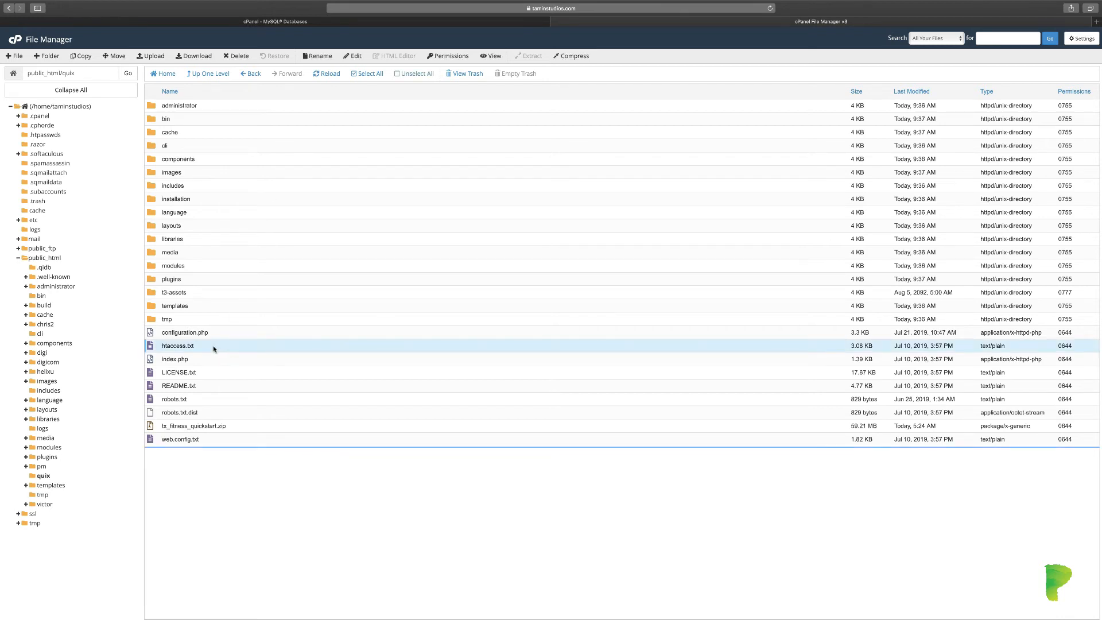
pyautogui.rightClick(213, 346)
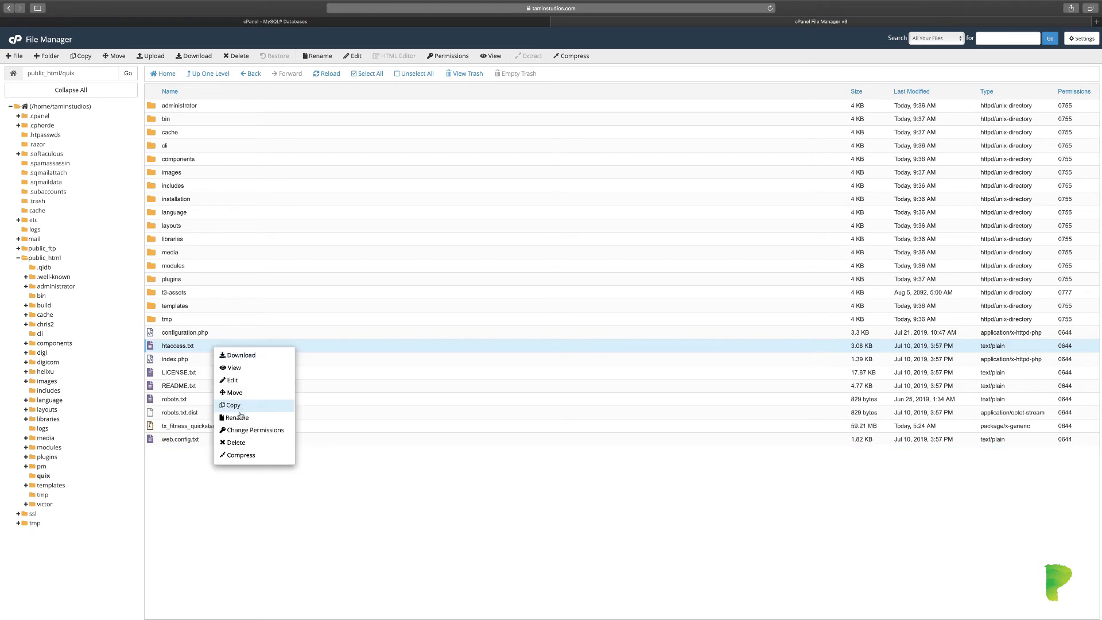
pyautogui.click(232, 380)
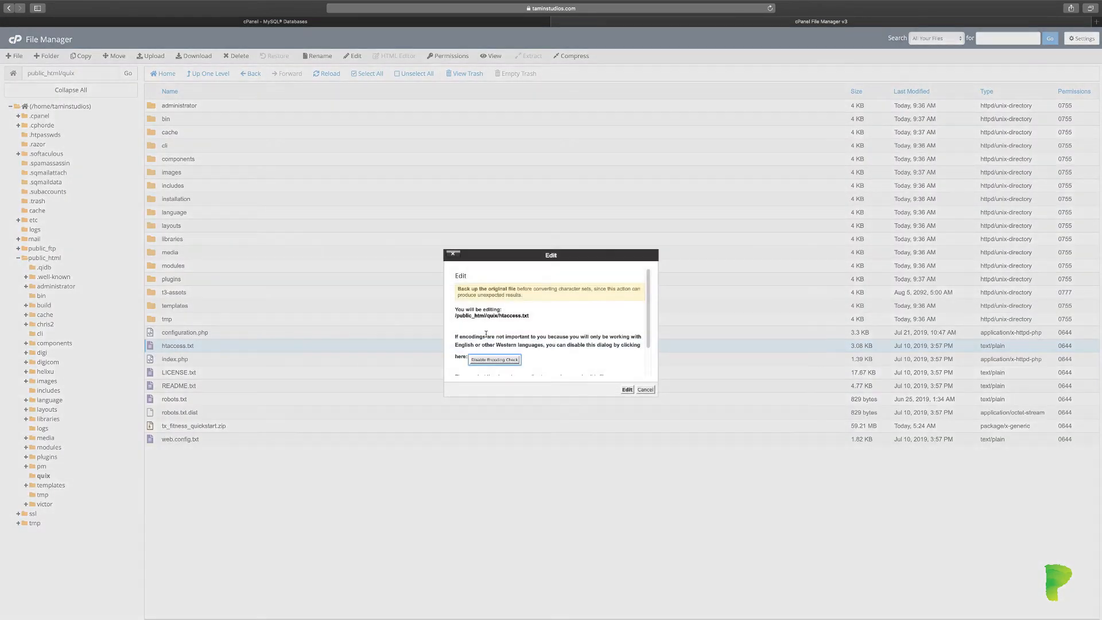
pyautogui.click(644, 389)
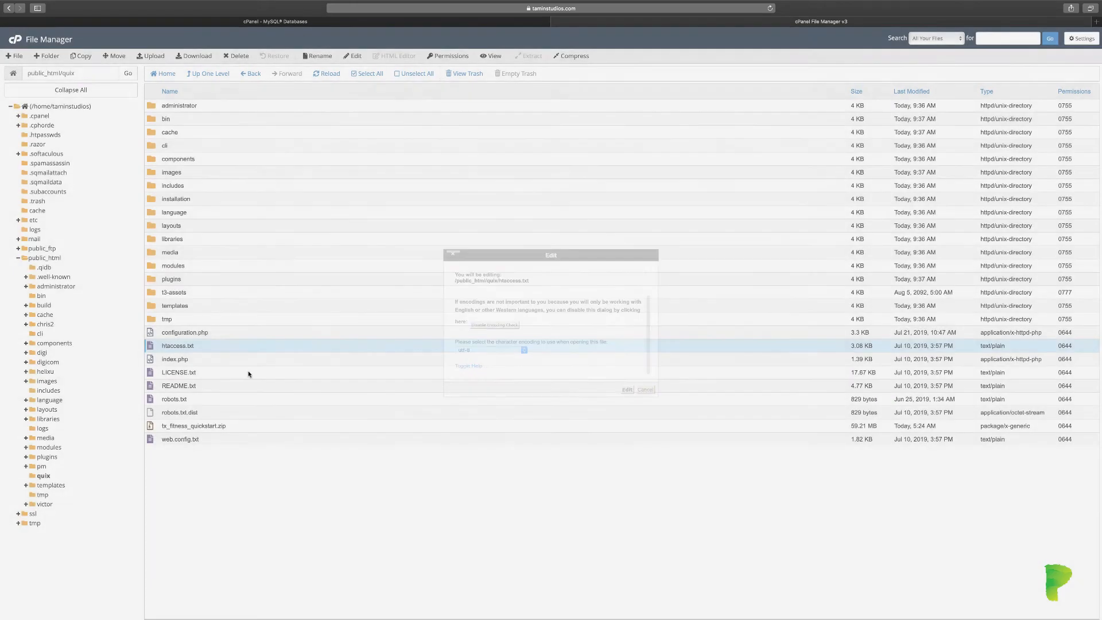
# - Rename htaccess.txt in the quix folder to .htaccess
pyautogui.rightClick(185, 346)
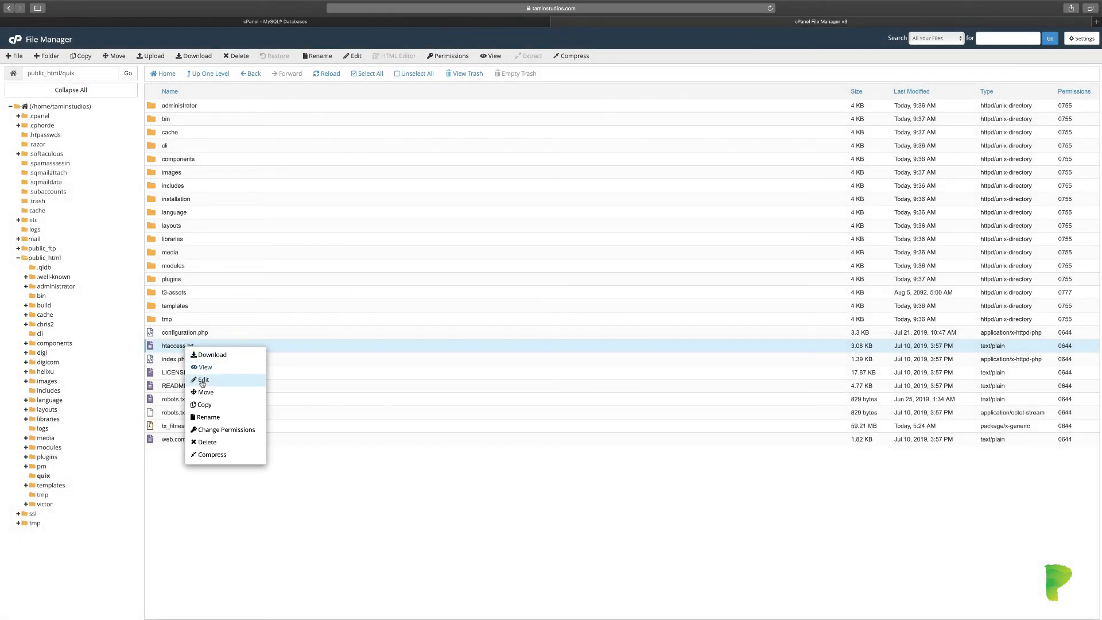
pyautogui.click(208, 416)
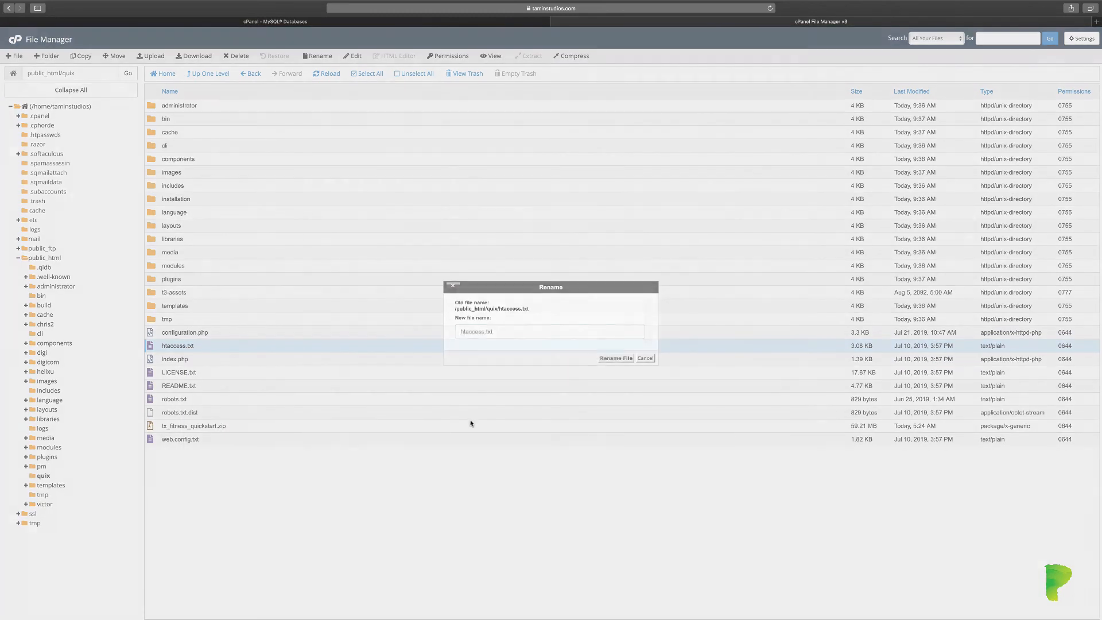
pyautogui.press('BackSpace')
pyautogui.press('BackSpace')
pyautogui.press('BackSpace')
pyautogui.press('BackSpace')
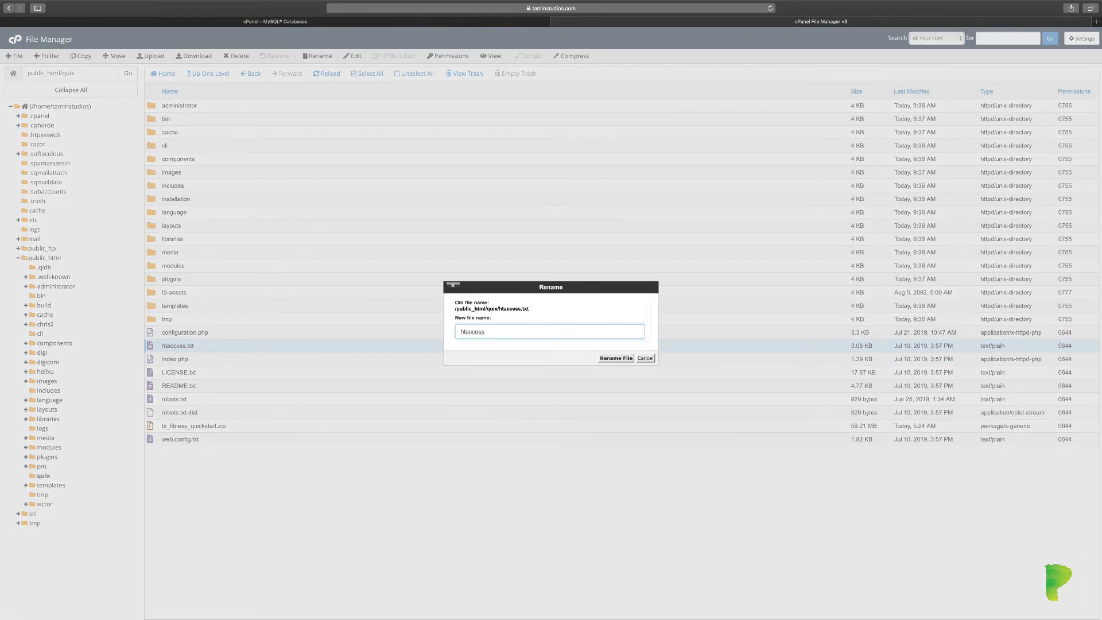
pyautogui.click(458, 331)
pyautogui.write('.')
pyautogui.click(616, 358)
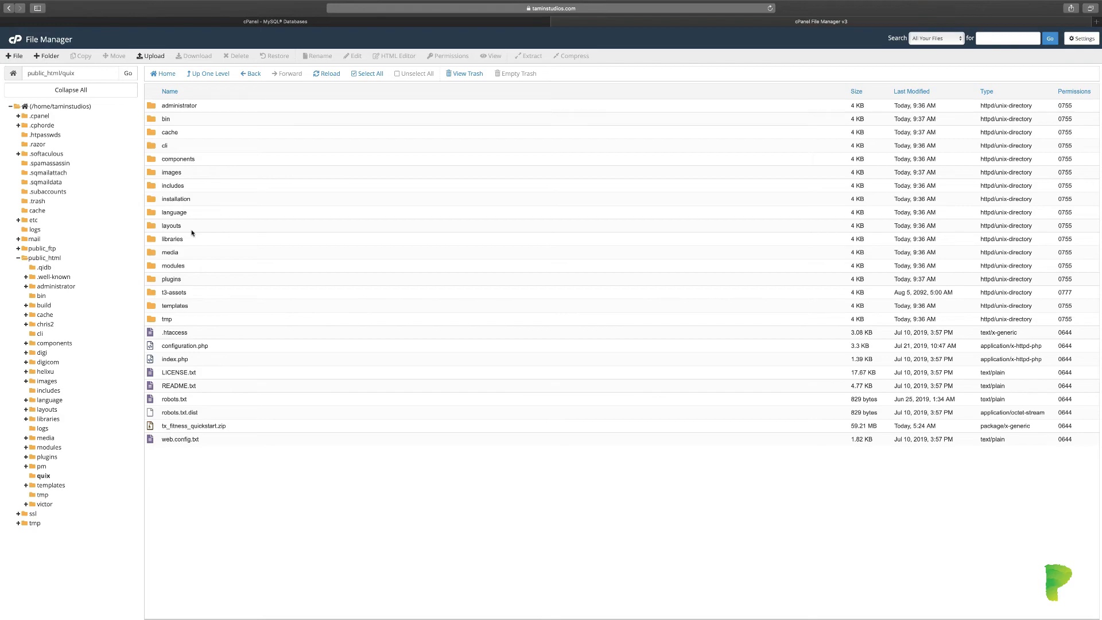
# - Open the quix site's Akeeba Backup Site Restoration Script in a new browser tab and proceed to Database Restoration
pyautogui.click(1096, 22)
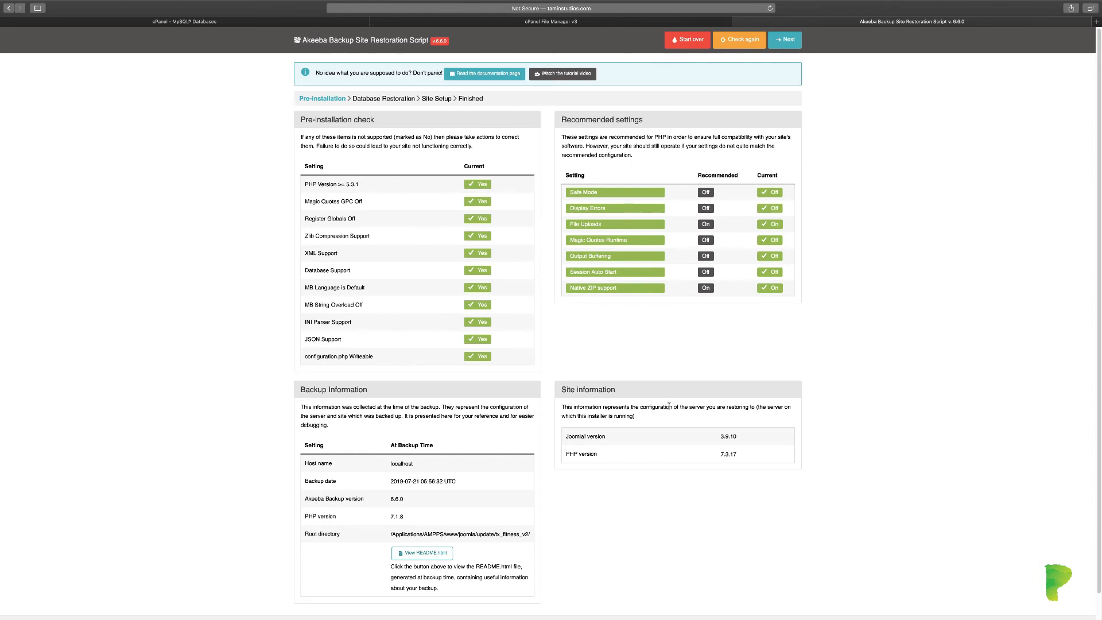
pyautogui.click(786, 41)
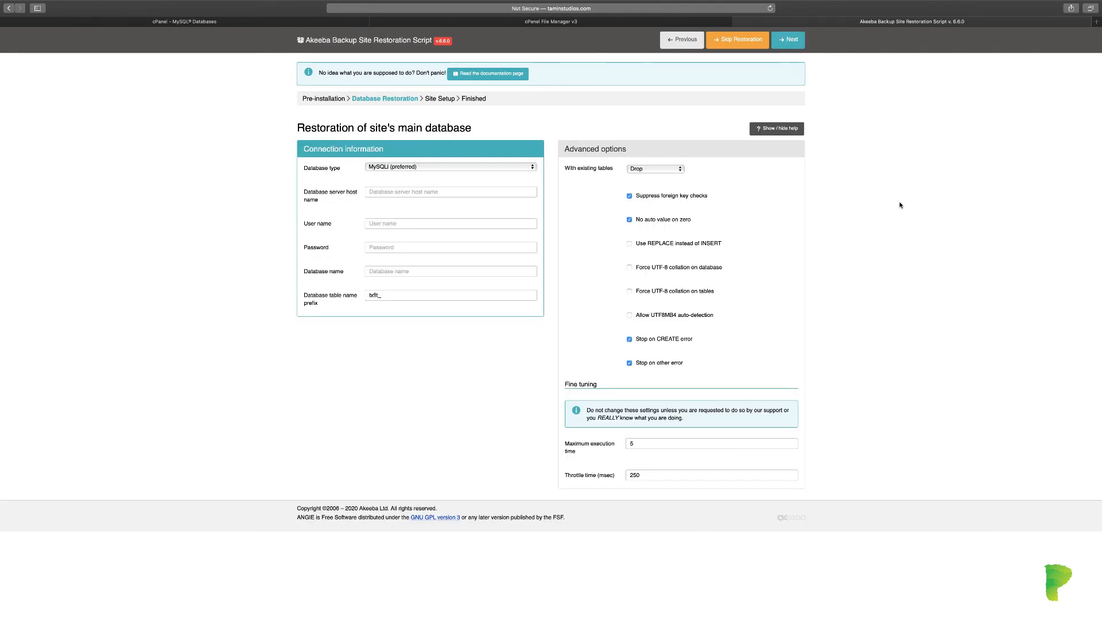
# - Fill in the database connection with host localhost, user name taminstu_quix, the database user's password and database name taminstu_quix
pyautogui.click(398, 193)
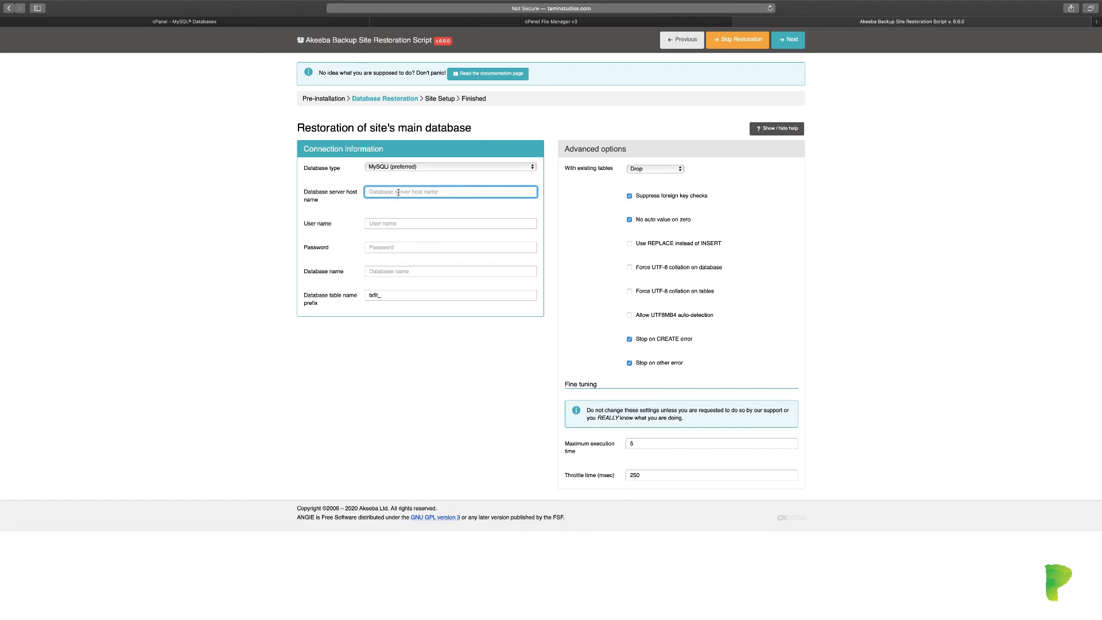
pyautogui.write('localhost')
pyautogui.press('Tab')
pyautogui.write('tamins')
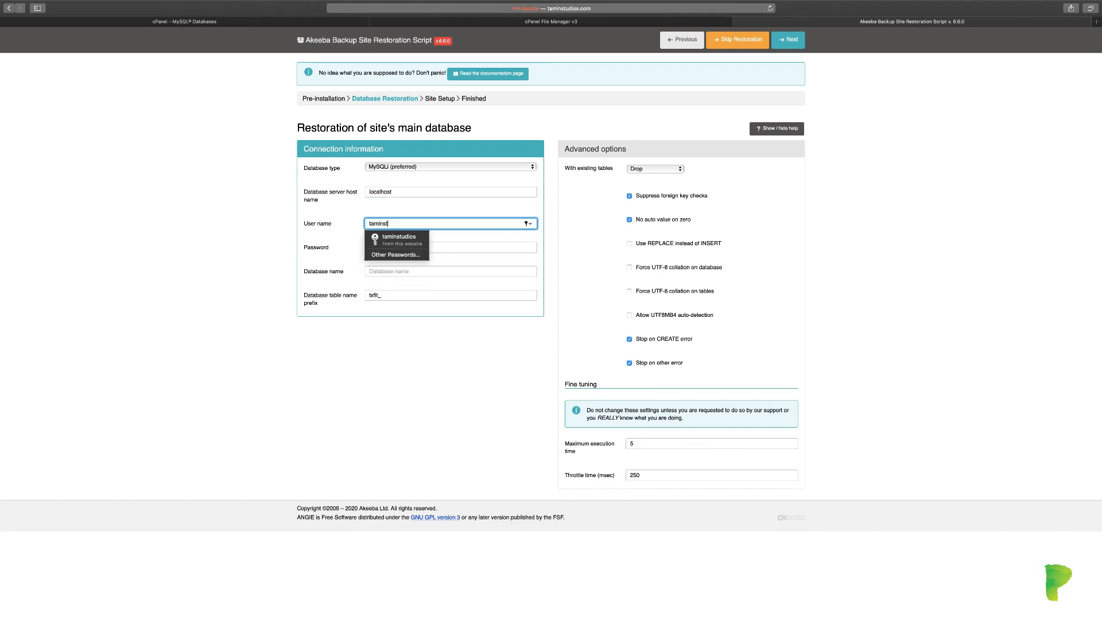
pyautogui.write('tu_')
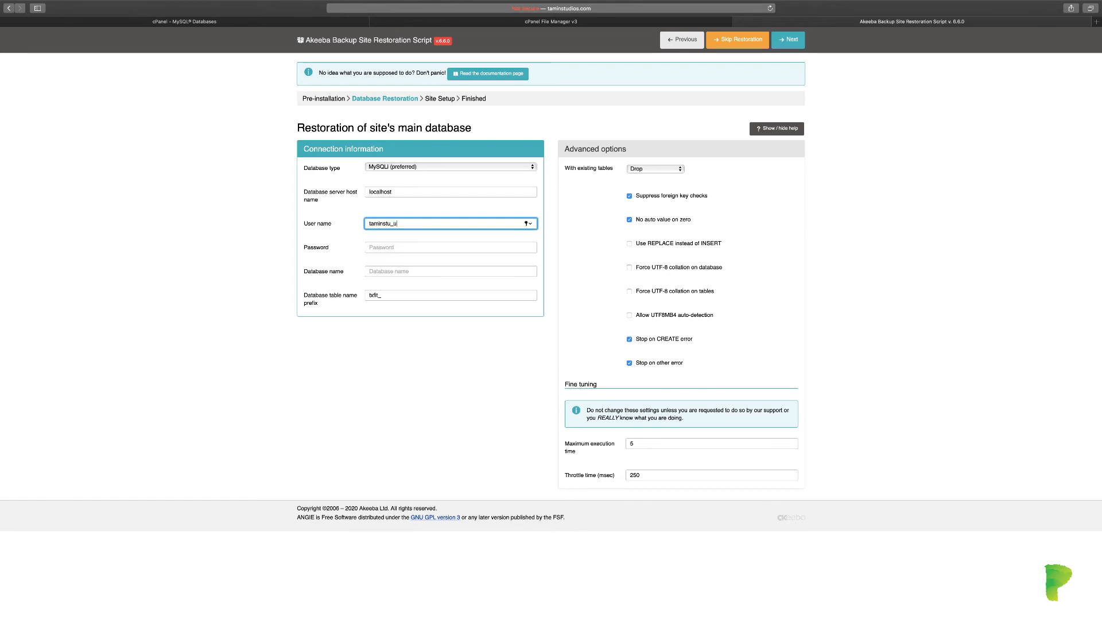
pyautogui.write('quix')
pyautogui.press('Tab')
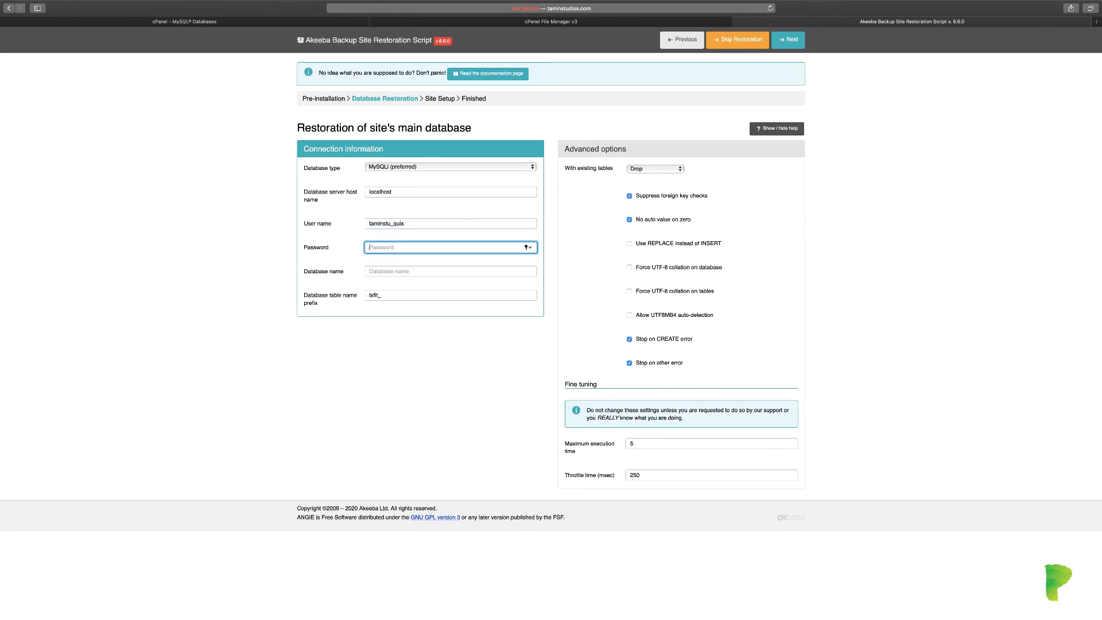
pyautogui.write('•')
pyautogui.press('Tab')
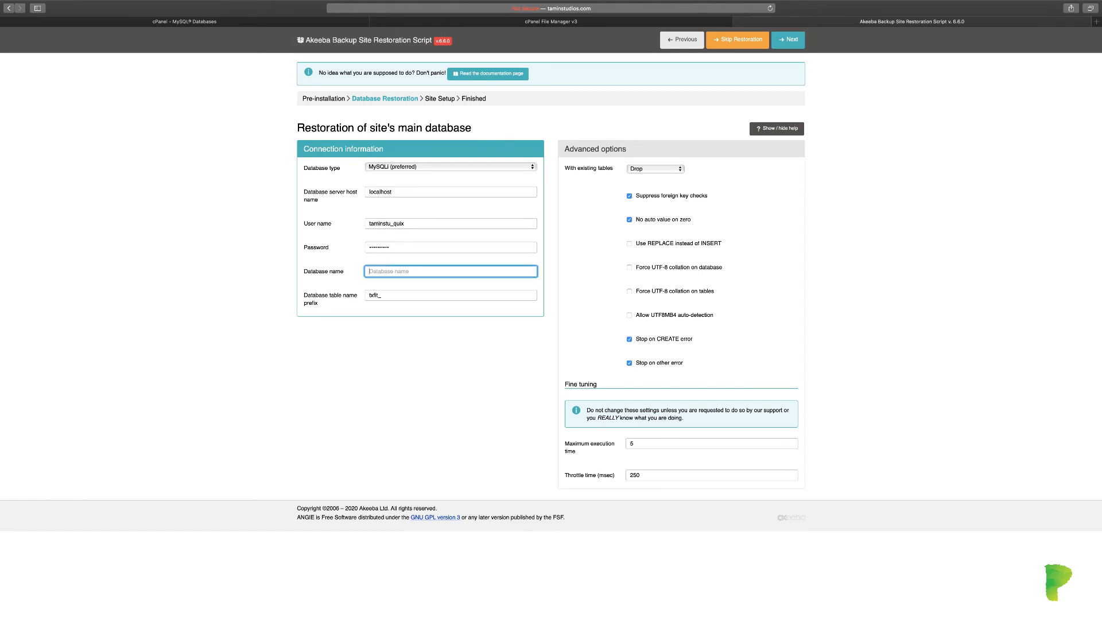
pyautogui.write('taminstu_quix')
# - Check the quix database entry in cPanel, then restore the site's main database and continue to Site Setup without saving the password
pyautogui.click(189, 24)
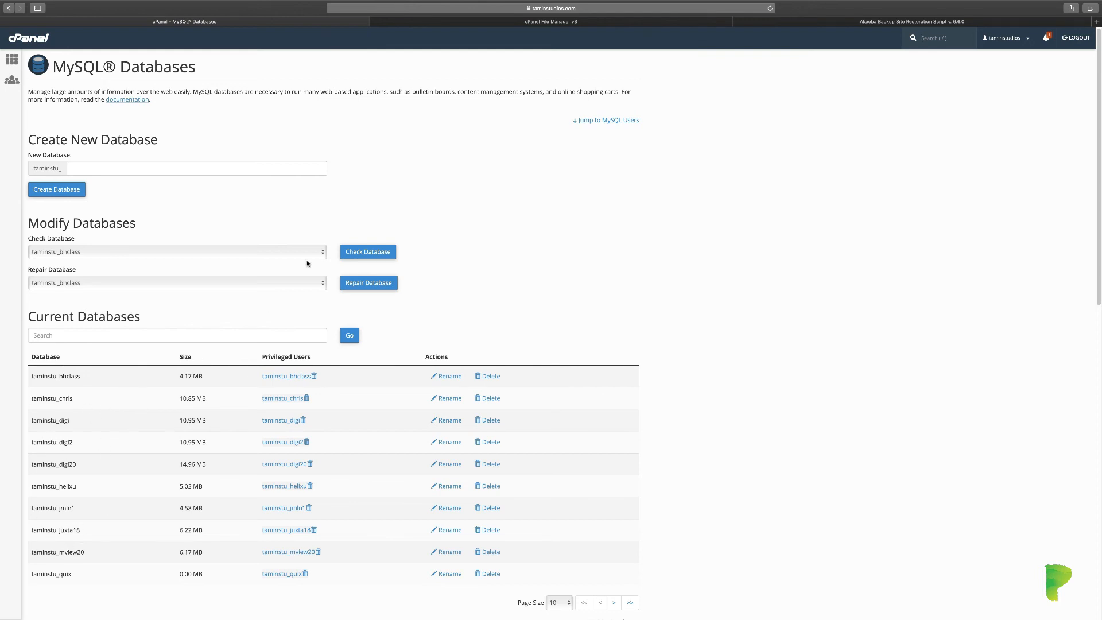
pyautogui.click(796, 23)
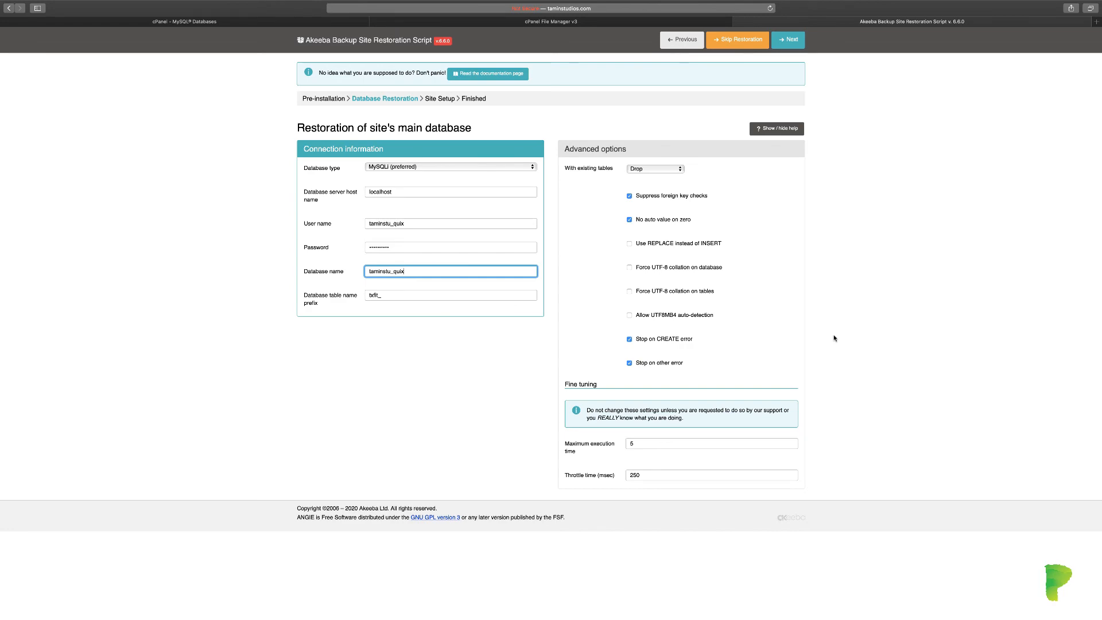
pyautogui.click(793, 39)
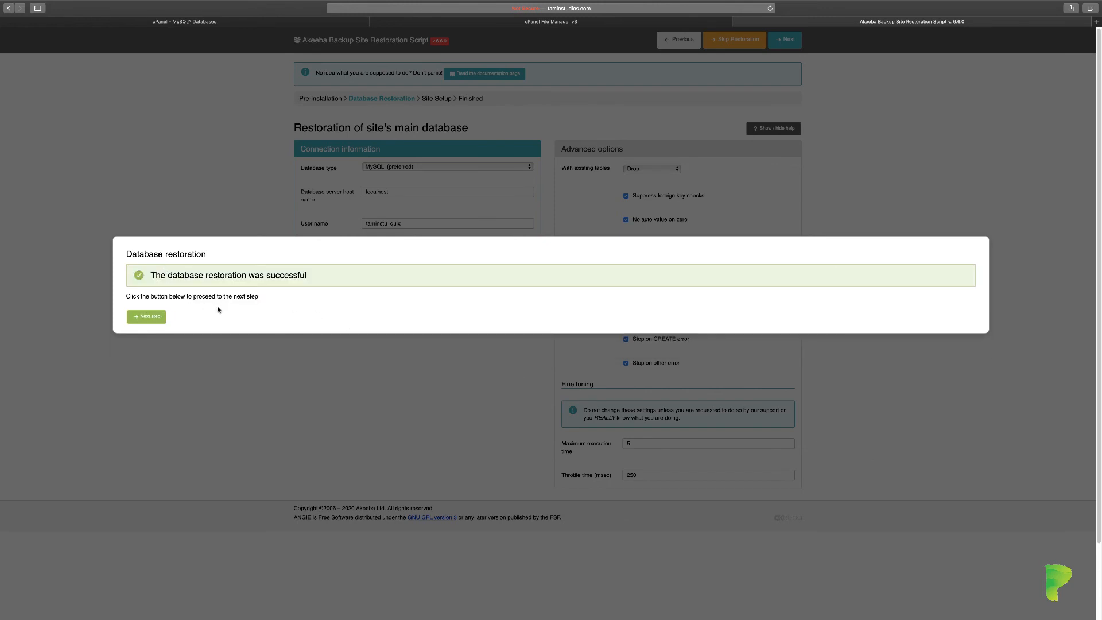
pyautogui.click(154, 318)
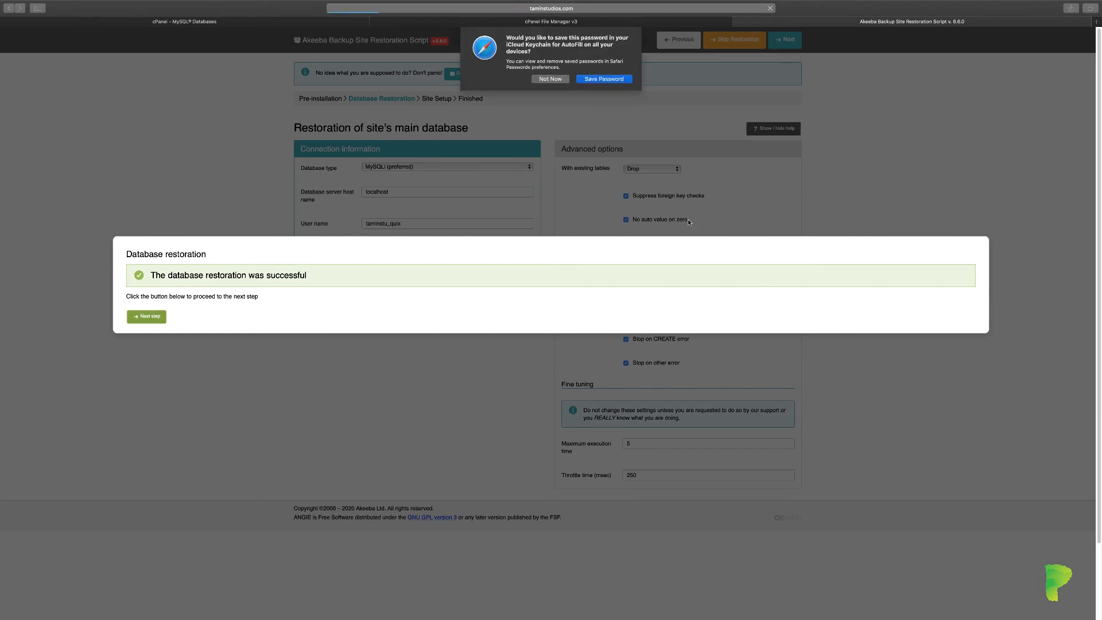
pyautogui.click(551, 79)
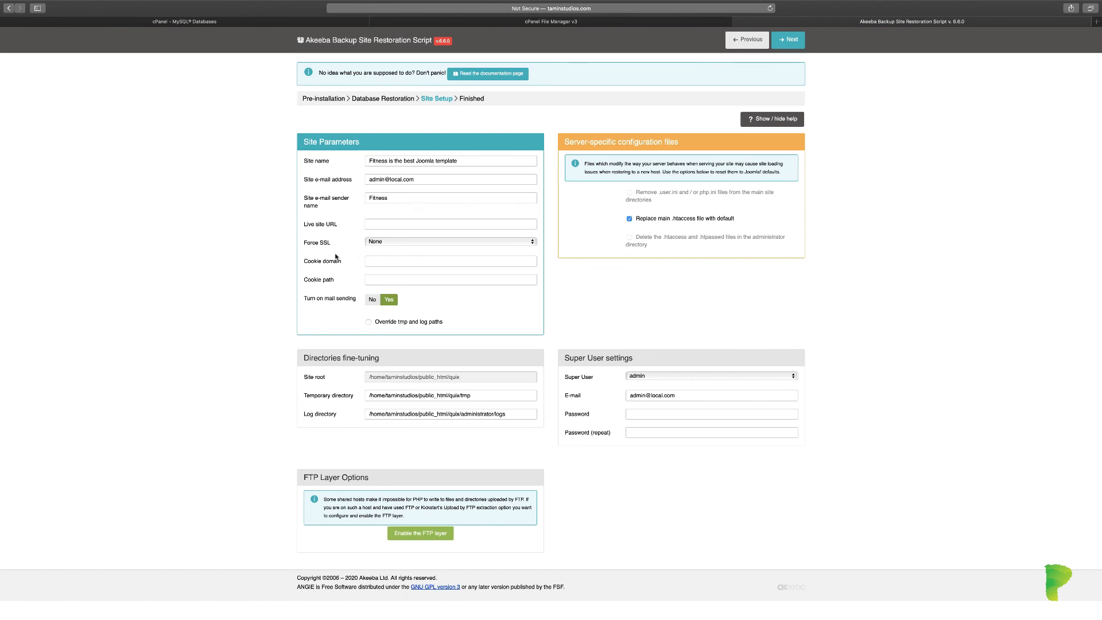
# - Review the available Force SSL and Super User options for the site setup
pyautogui.click(419, 242)
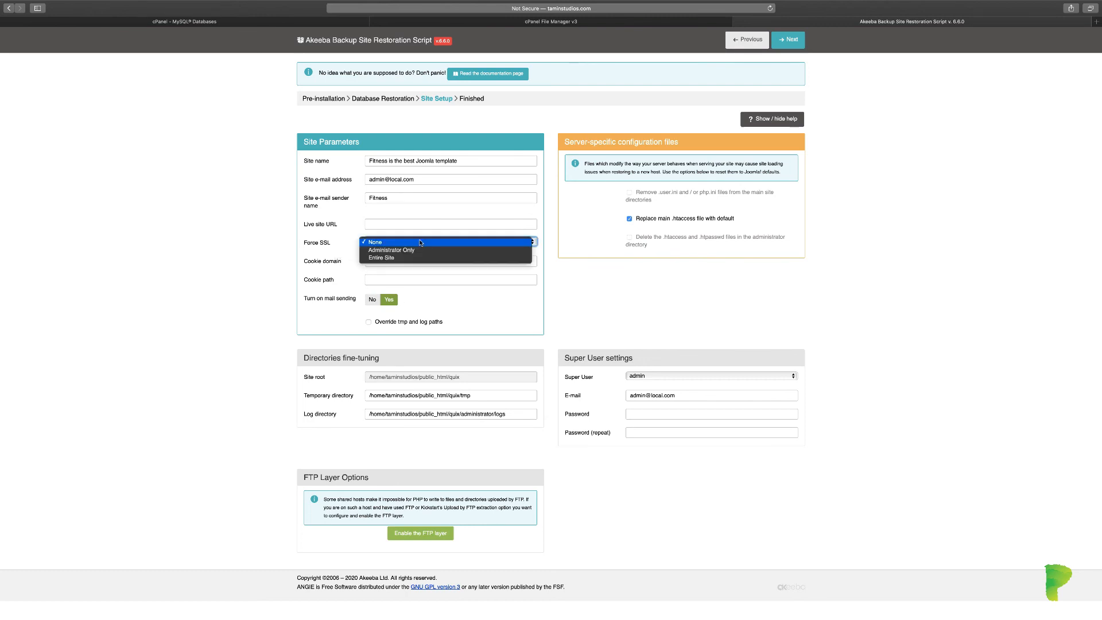
pyautogui.click(587, 275)
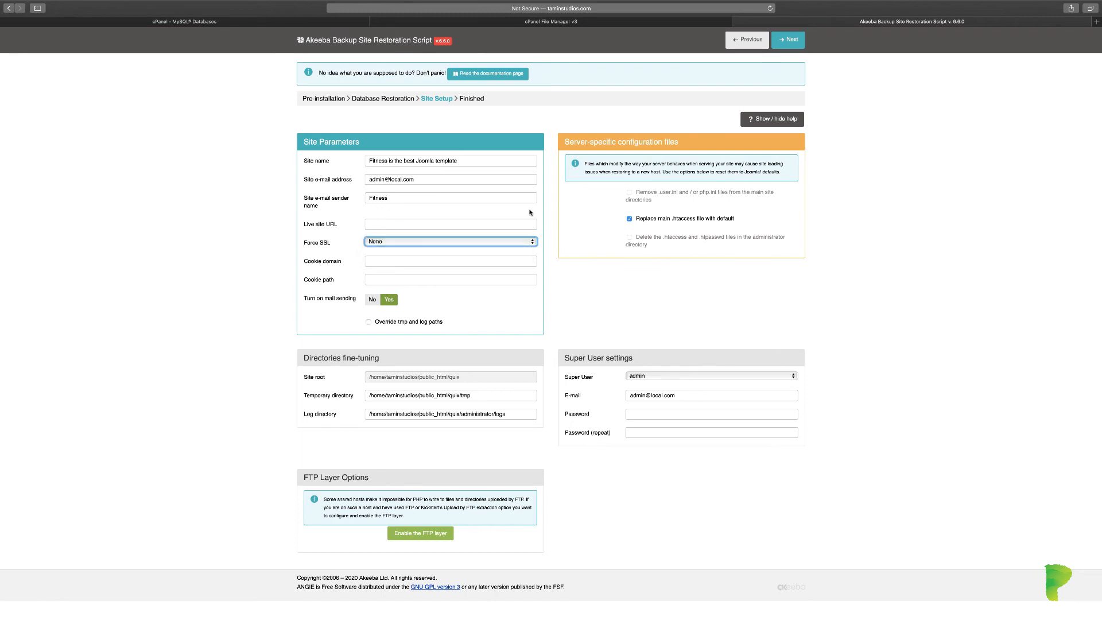
pyautogui.click(660, 376)
pyautogui.click(841, 389)
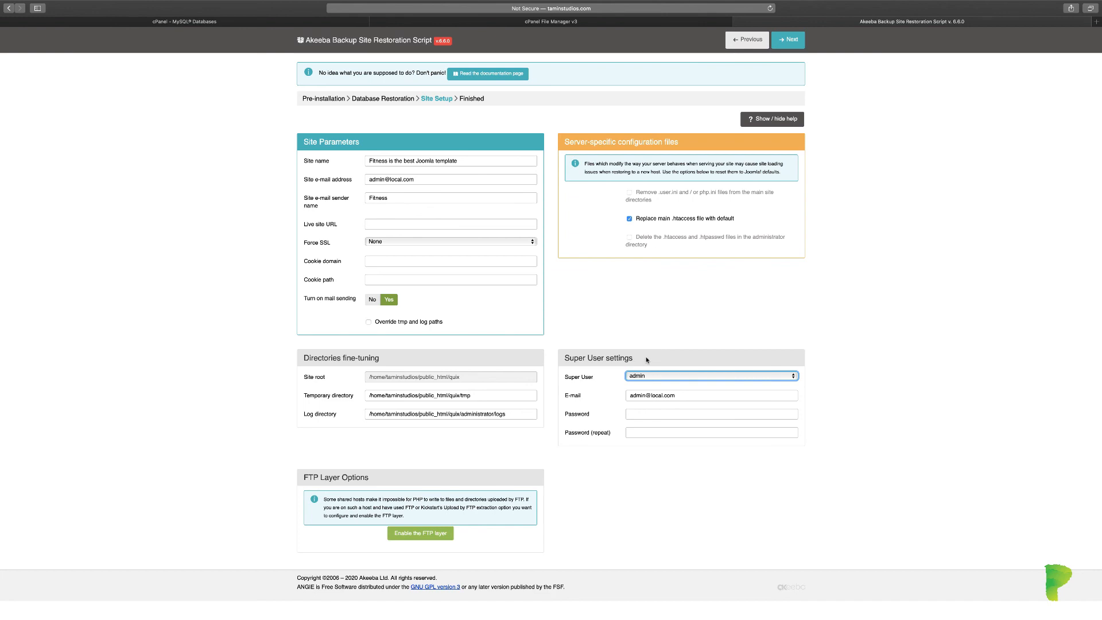
# - Decline the suggested strong password, enter and repeat the admin Super User's password, and submit the site setup
pyautogui.click(650, 414)
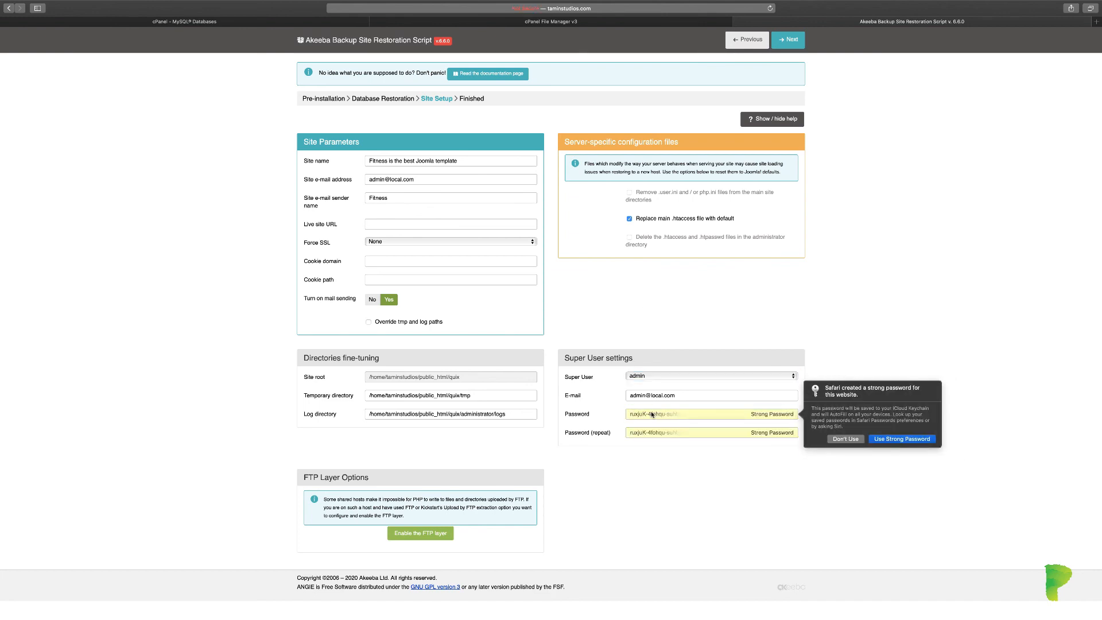
pyautogui.click(845, 439)
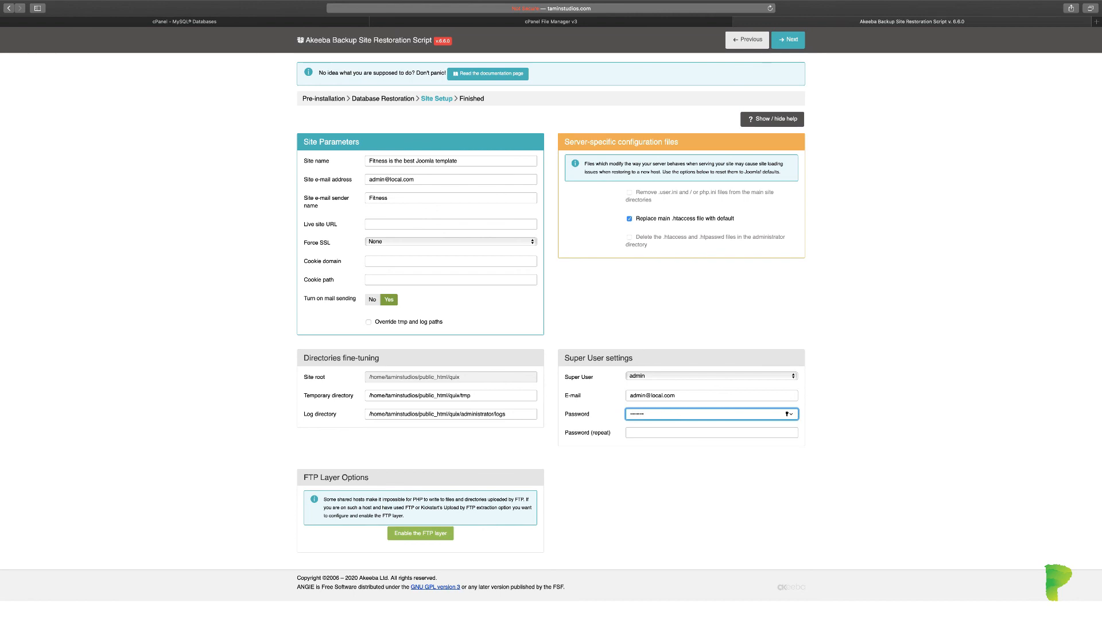
pyautogui.press('Tab')
pyautogui.write('••')
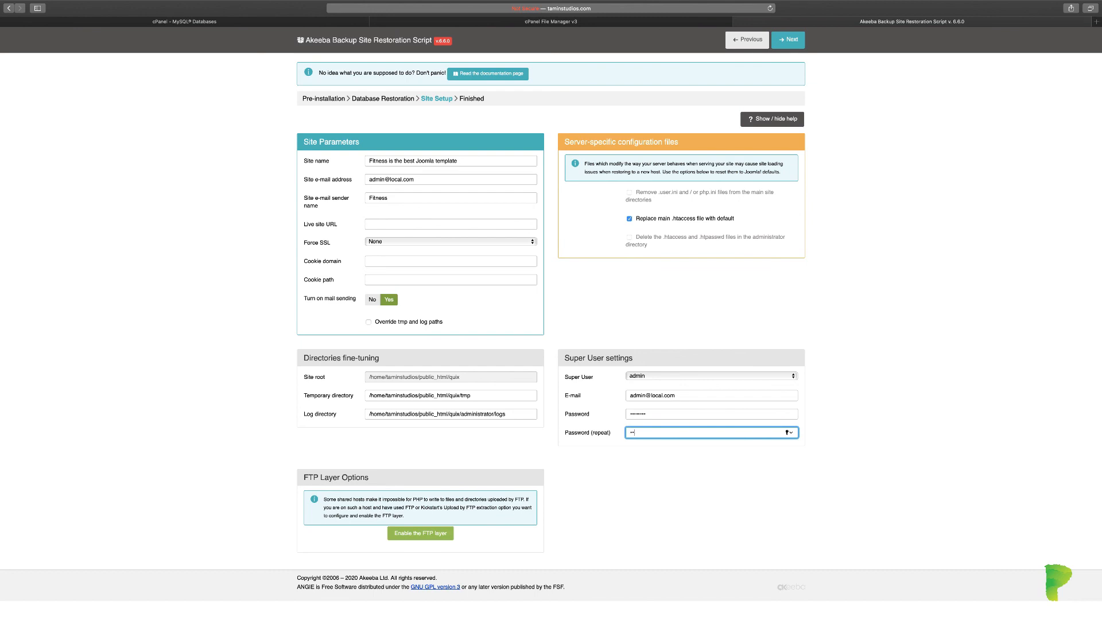
pyautogui.write('•••••')
pyautogui.click(789, 42)
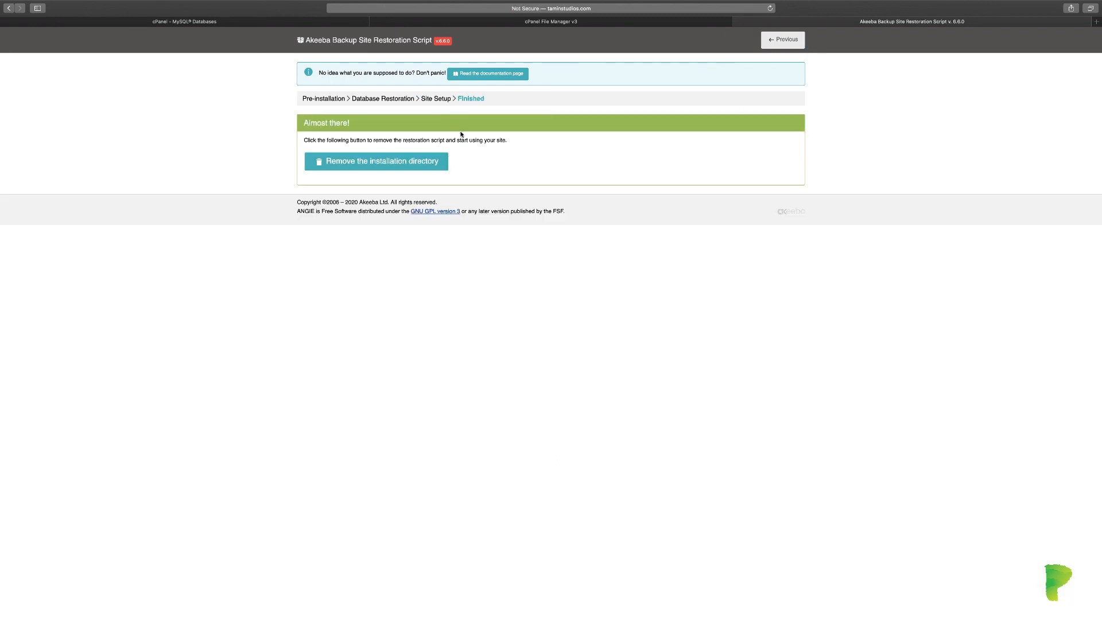
# - Remove the installation directory and open the site's front-end
pyautogui.click(381, 167)
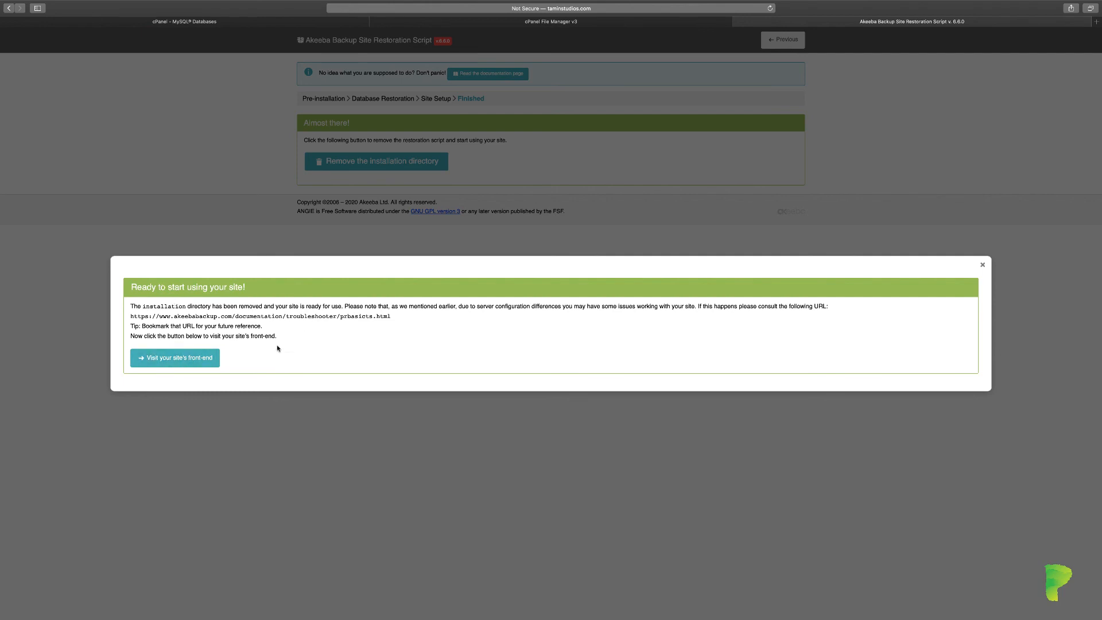
pyautogui.moveTo(393, 316); pyautogui.dragTo(128, 319)
pyautogui.click(207, 316)
pyautogui.click(187, 358)
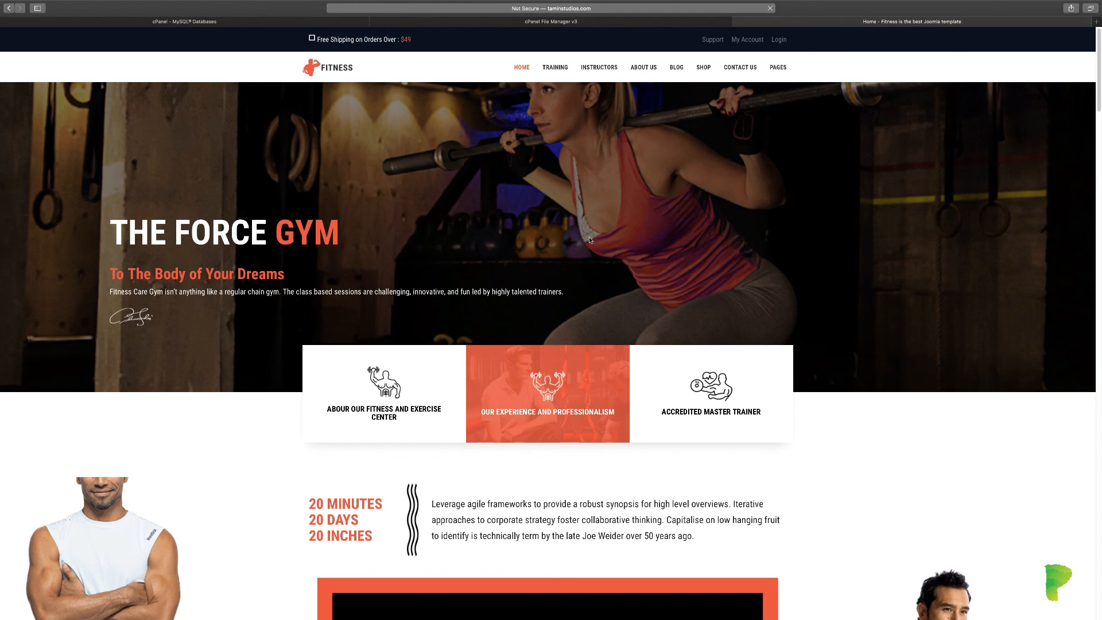
# - Examine the installed Fitness homepage from the header down to the footer and return to its beginning
pyautogui.scroll(-4, 589, 240)
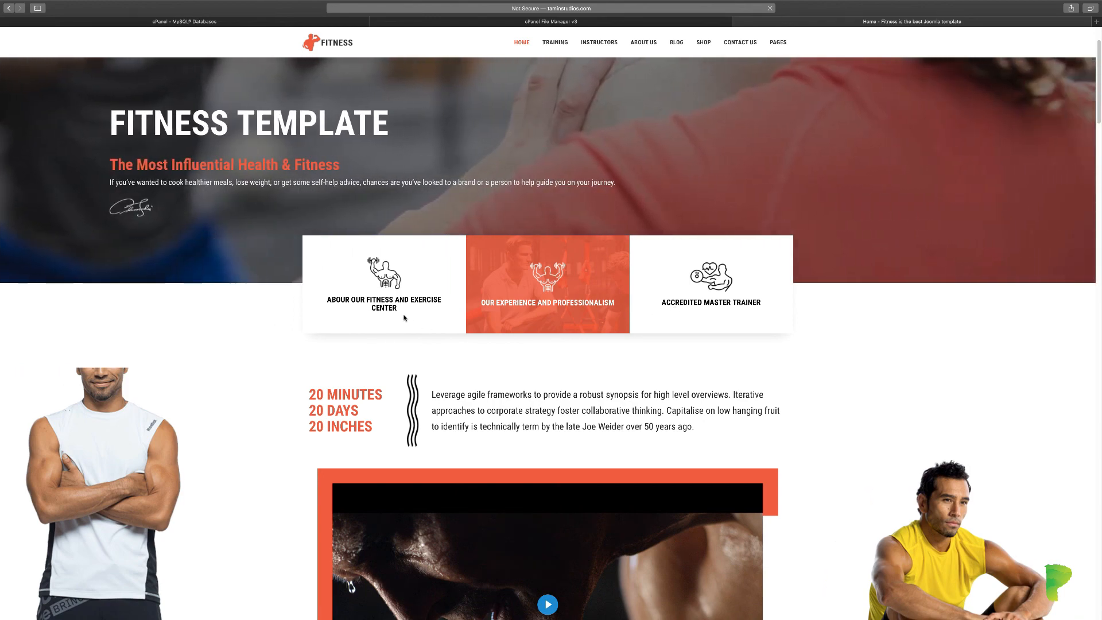
pyautogui.scroll(4, 405, 316)
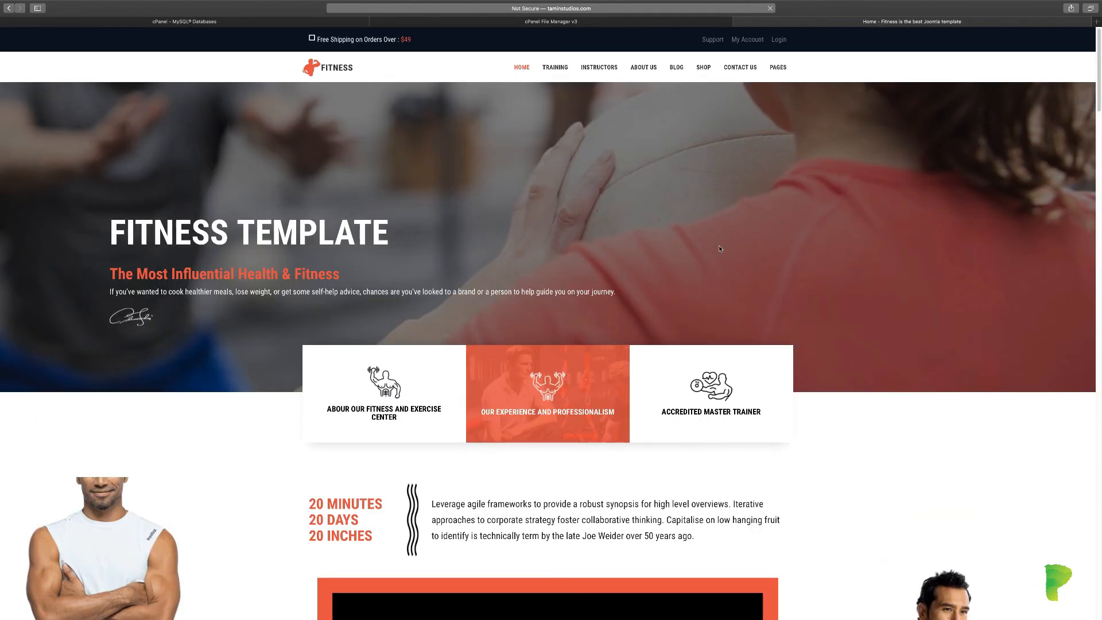
pyautogui.scroll(-20, 720, 248)
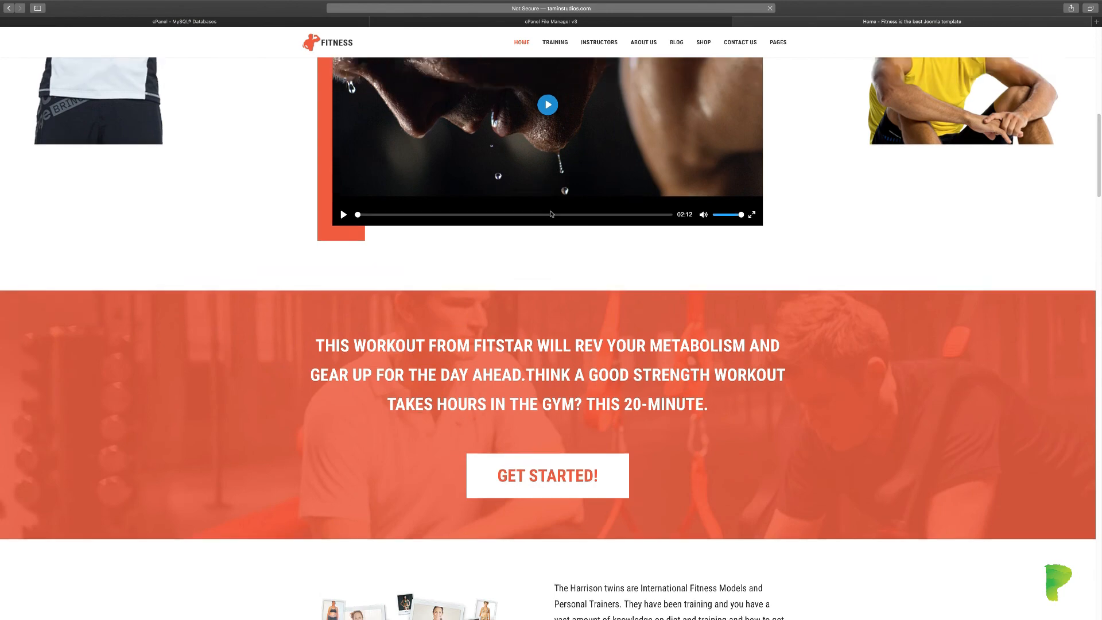
pyautogui.scroll(2, 550, 214)
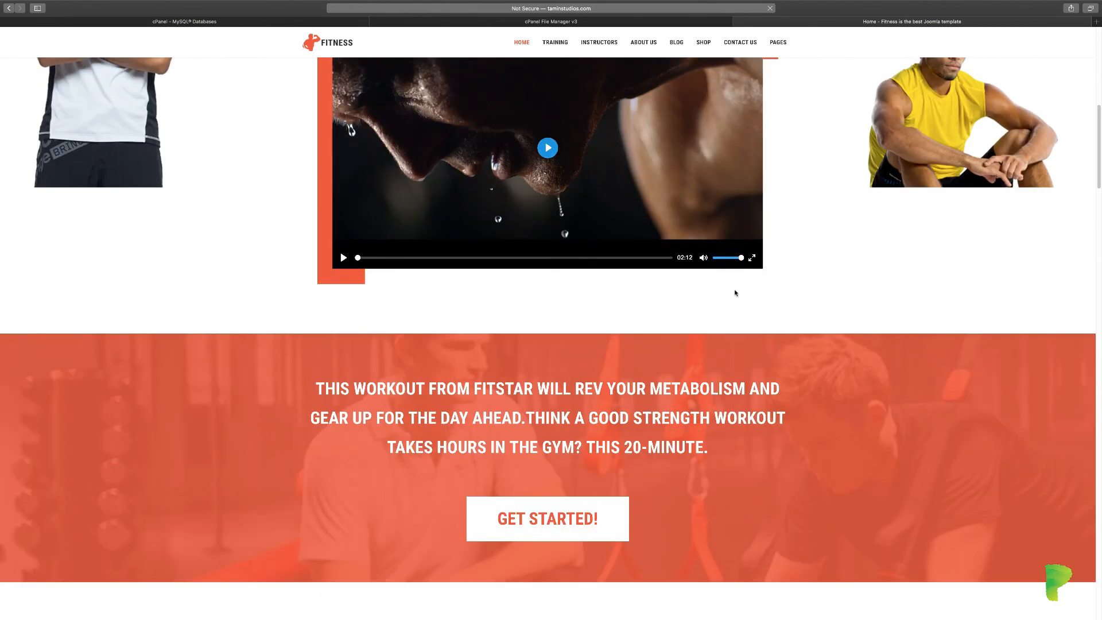
pyautogui.scroll(-8, 735, 293)
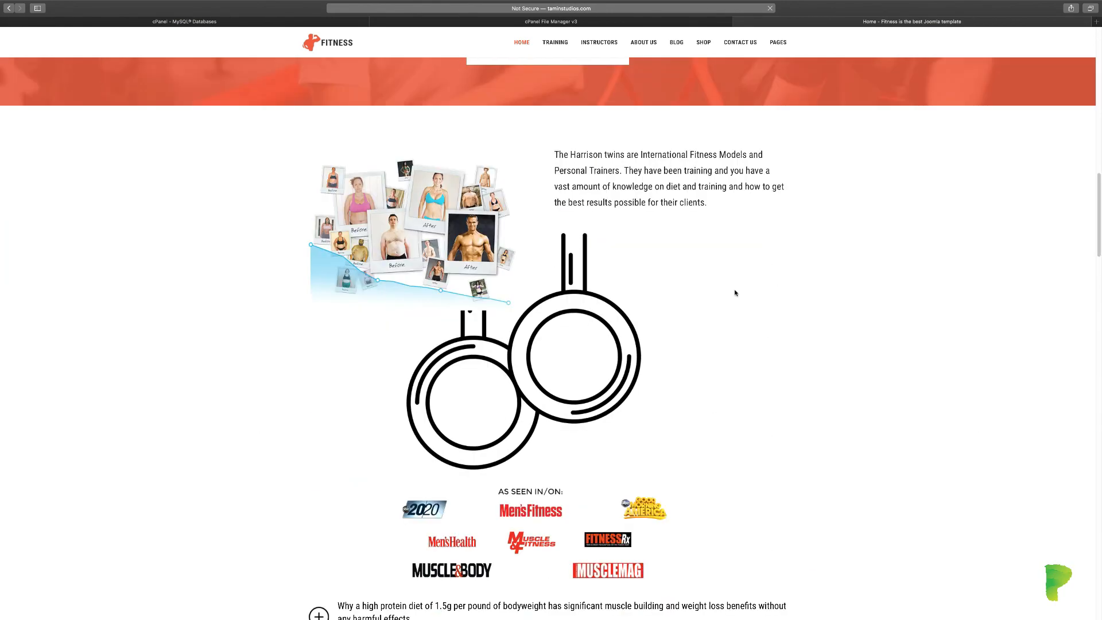
pyautogui.scroll(-5, 735, 292)
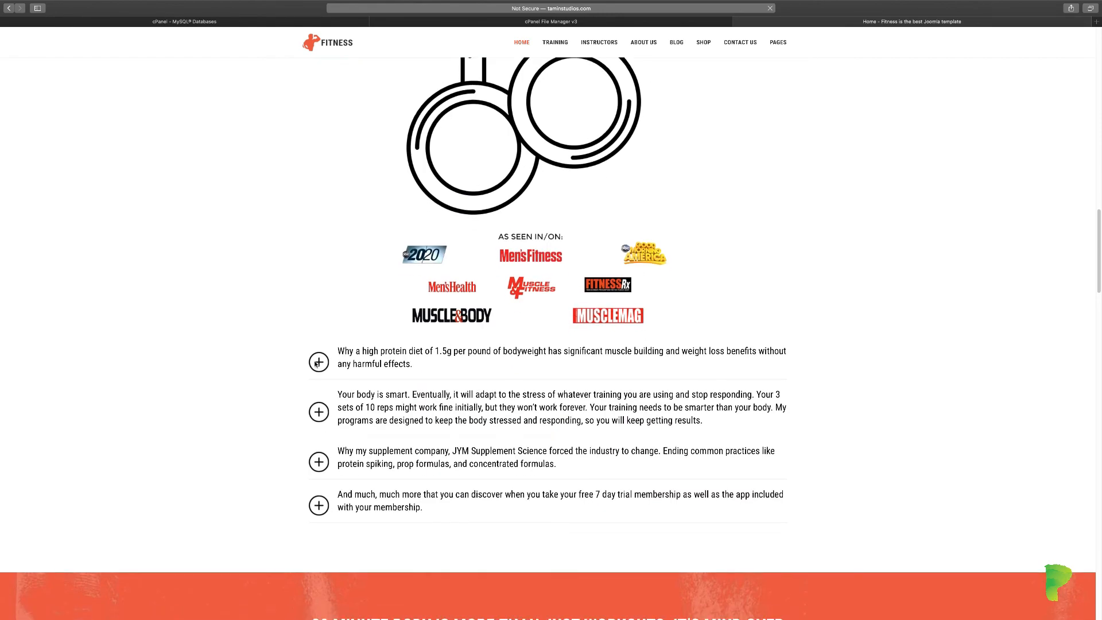
pyautogui.scroll(-6, 344, 368)
pyautogui.scroll(-20, 387, 361)
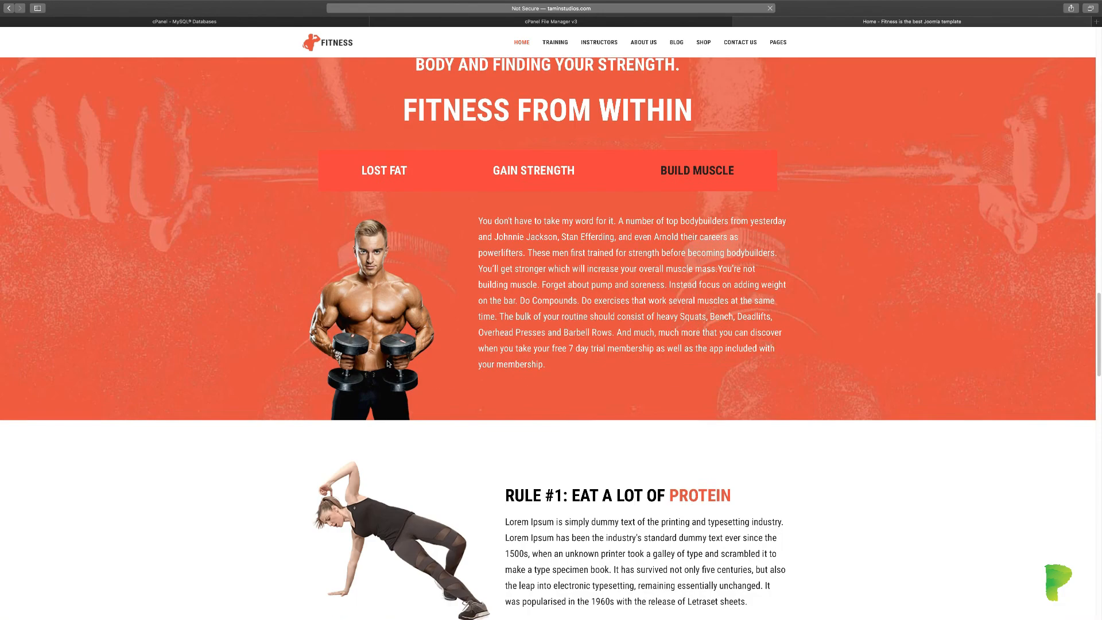
pyautogui.scroll(-14, 387, 363)
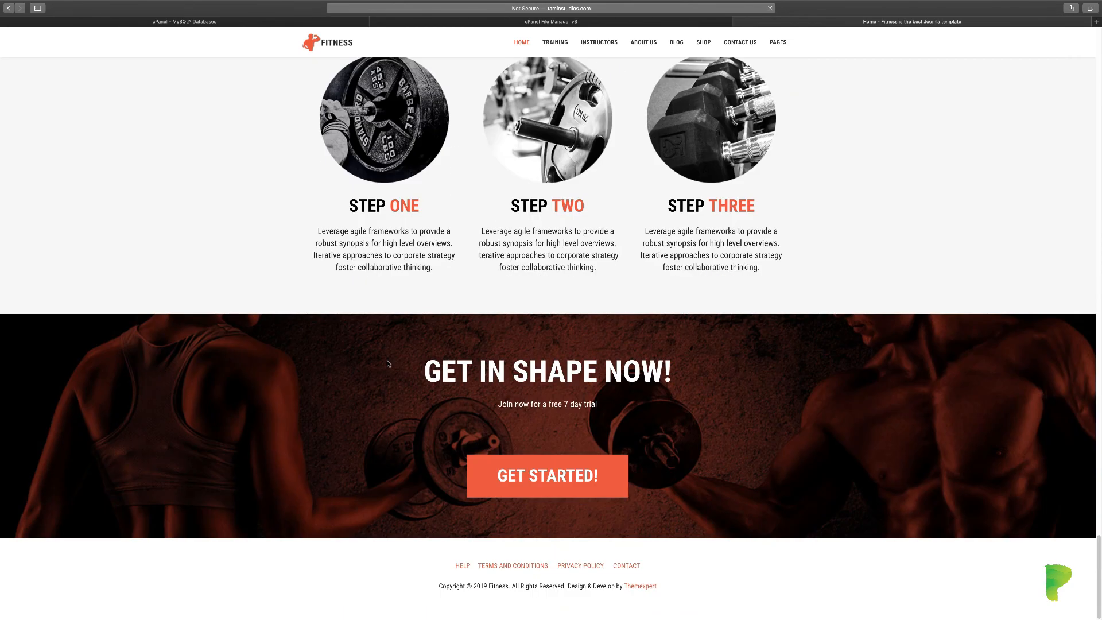
pyautogui.scroll(15, 603, 470)
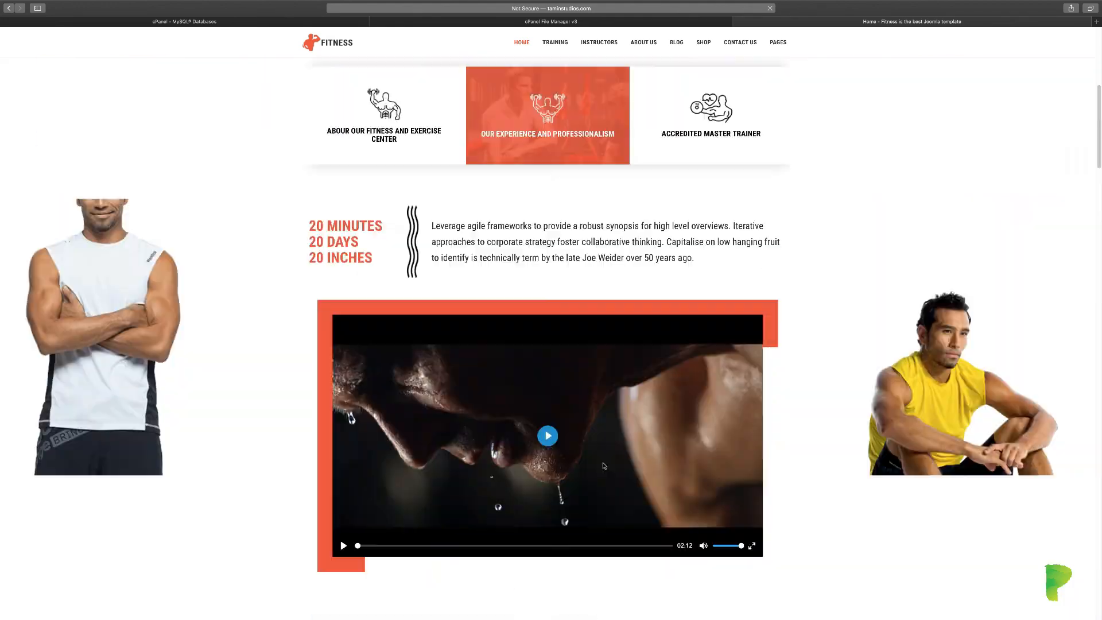
pyautogui.scroll(5, 603, 465)
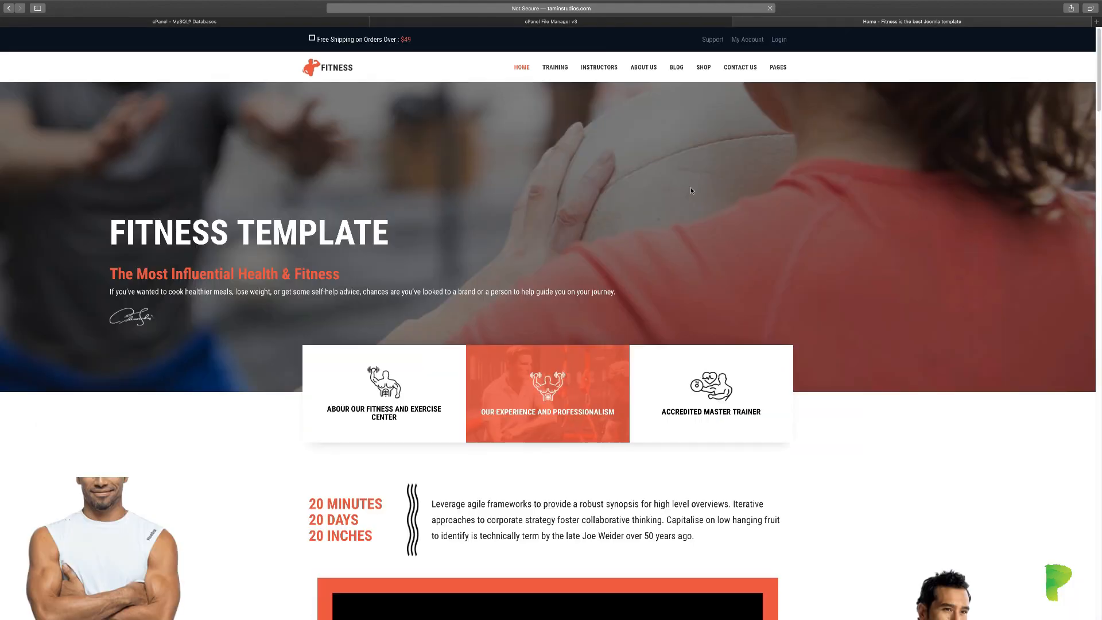